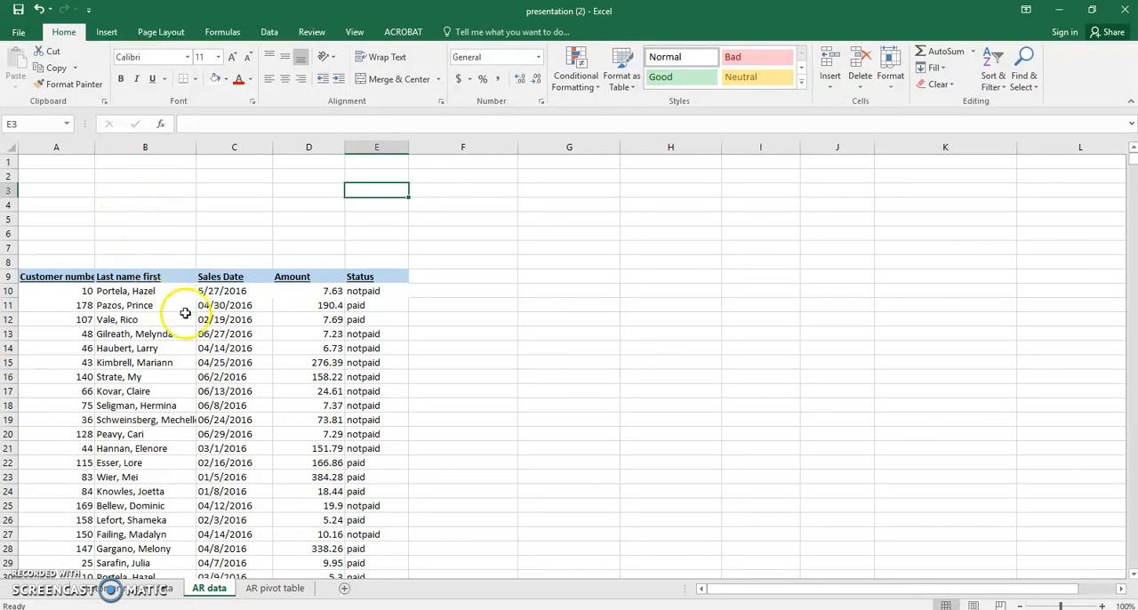
Look through the customer records on the AR data sheet, including the paid and notpaid statuses.
{"action": "scroll", "coordinate": [151, 376], "scroll_direction": "down", "scroll_amount": 6}
{"action": "scroll", "coordinate": [152, 376], "scroll_direction": "down", "scroll_amount": 20}
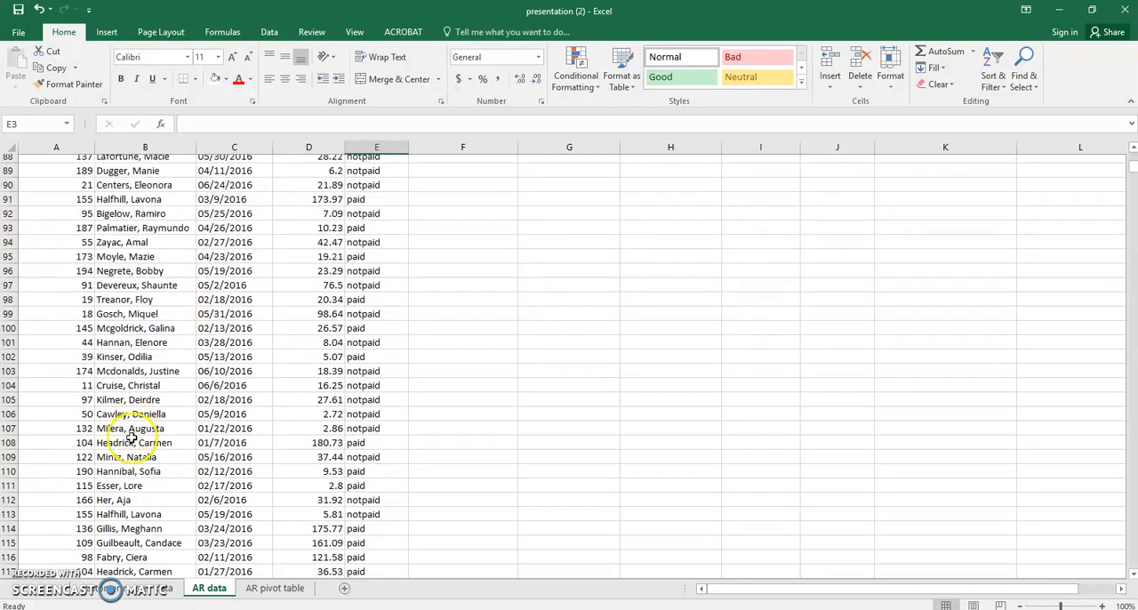
{"action": "scroll", "coordinate": [131, 436], "scroll_direction": "down", "scroll_amount": 20}
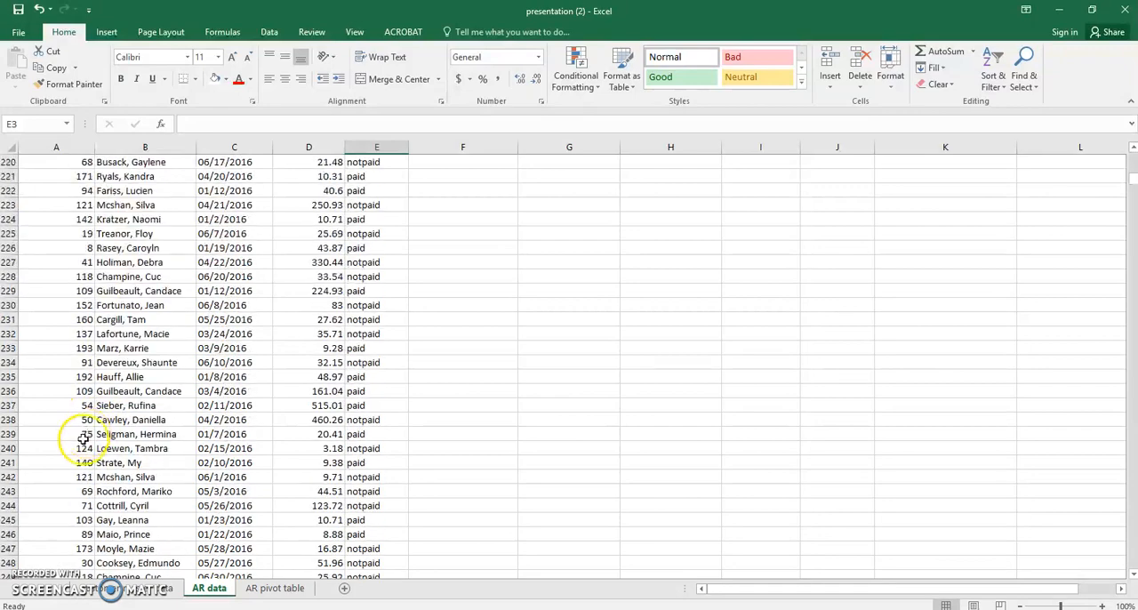
{"action": "scroll", "coordinate": [78, 443], "scroll_direction": "down", "scroll_amount": 9}
{"action": "scroll", "coordinate": [142, 400], "scroll_direction": "up", "scroll_amount": 20}
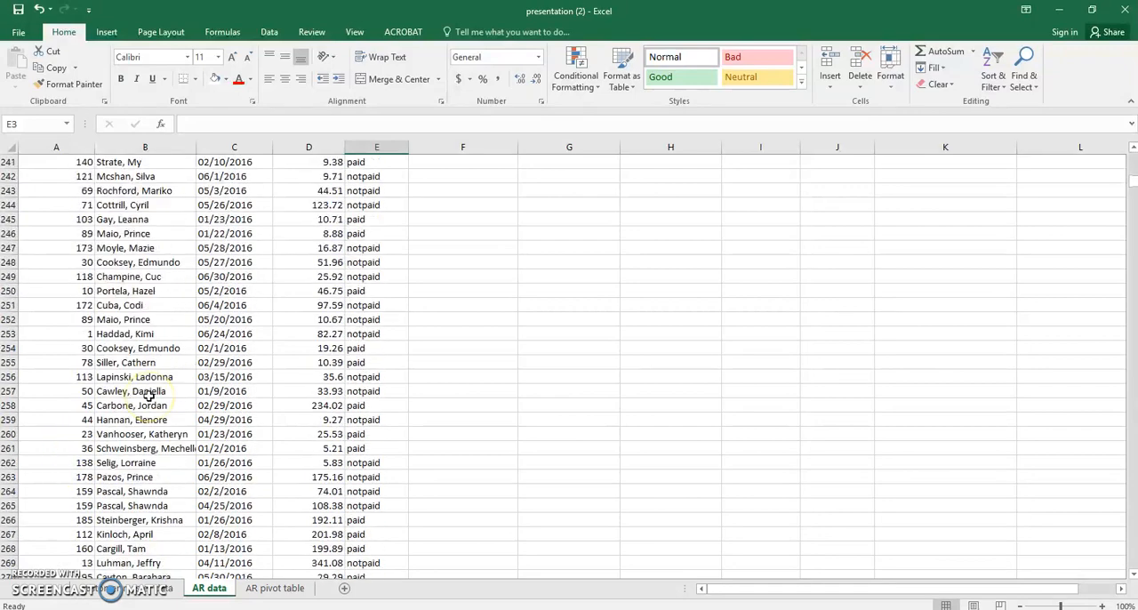
{"action": "scroll", "coordinate": [150, 395], "scroll_direction": "up", "scroll_amount": 20}
{"action": "scroll", "coordinate": [355, 384], "scroll_direction": "up", "scroll_amount": 8}
{"action": "scroll", "coordinate": [372, 258], "scroll_direction": "up", "scroll_amount": 20}
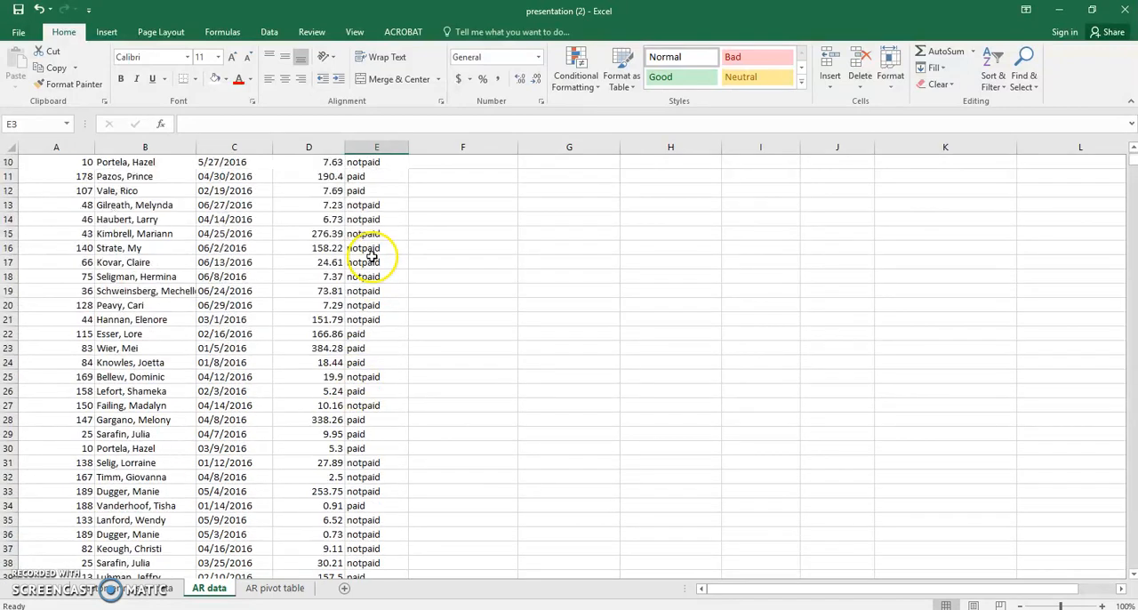
{"action": "scroll", "coordinate": [376, 331], "scroll_direction": "down", "scroll_amount": 10}
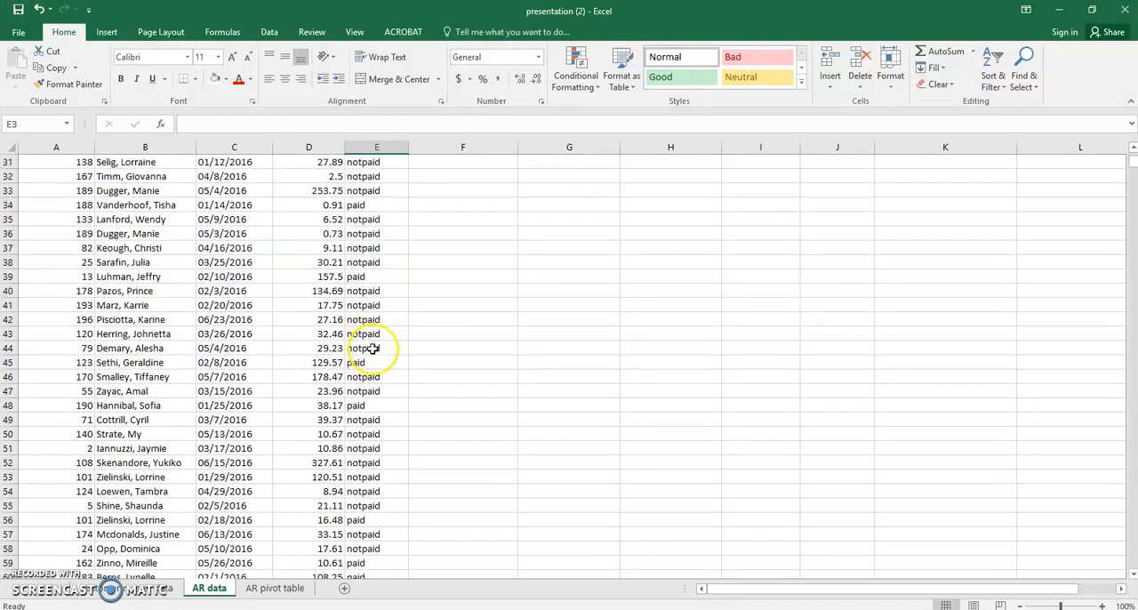
{"action": "scroll", "coordinate": [372, 348], "scroll_direction": "up", "scroll_amount": 8}
{"action": "scroll", "coordinate": [409, 351], "scroll_direction": "up", "scroll_amount": 2}
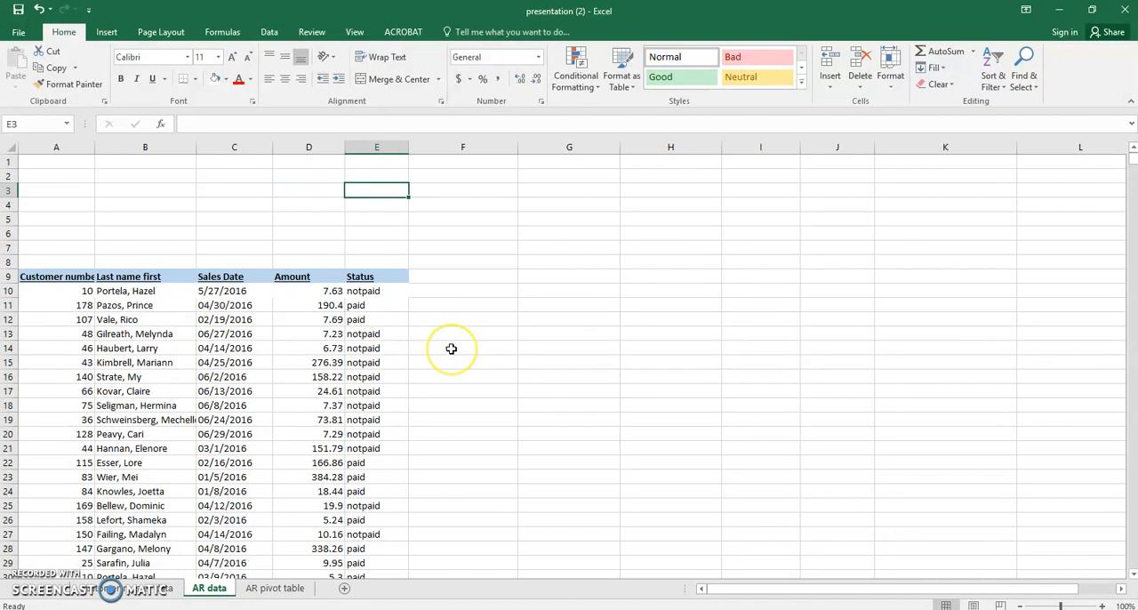
{"action": "scroll", "coordinate": [440, 352], "scroll_direction": "down", "scroll_amount": 15}
{"action": "scroll", "coordinate": [400, 386], "scroll_direction": "up", "scroll_amount": 15}
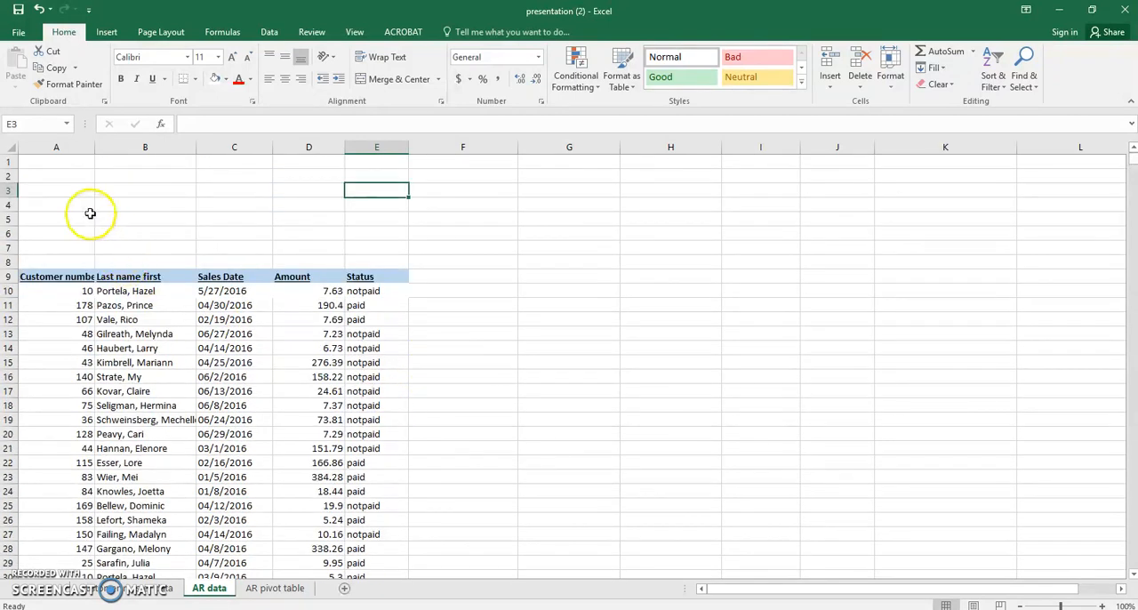
Enter the title "Criteria Section" in cell A1 and make it bold.
{"action": "double_click", "coordinate": [68, 163]}
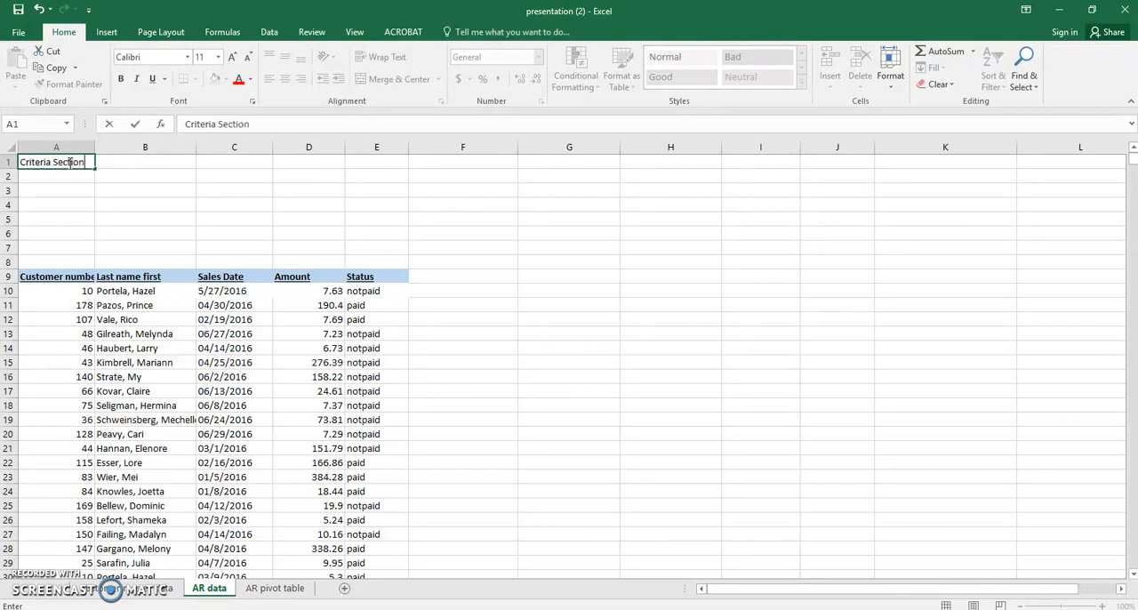
{"action": "left_click", "coordinate": [71, 202]}
{"action": "left_click", "coordinate": [59, 163]}
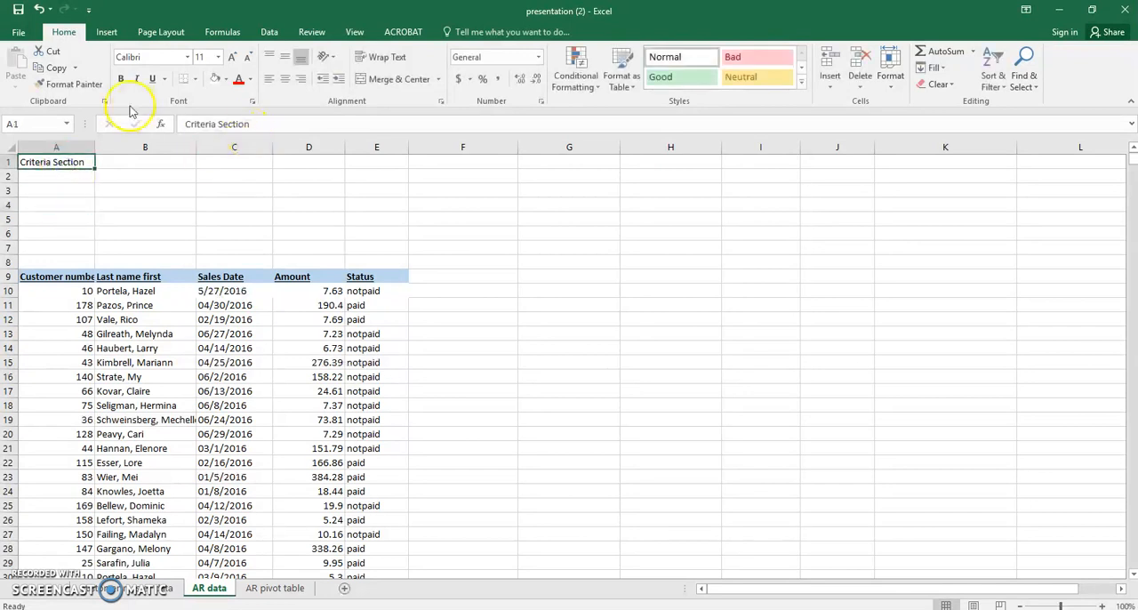
{"action": "left_click", "coordinate": [121, 80]}
{"action": "left_click", "coordinate": [133, 186]}
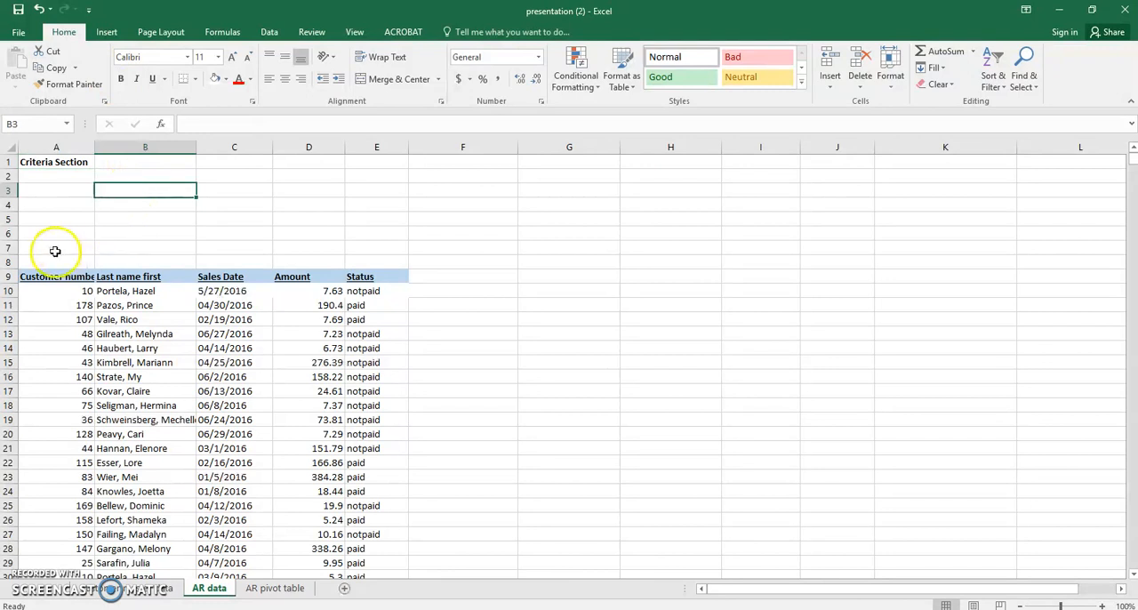
Copy the column headers in A9:E9 into A2:E2 beneath the Criteria Section title.
{"action": "left_click_drag", "start_coordinate": [61, 177], "coordinate": [377, 175]}
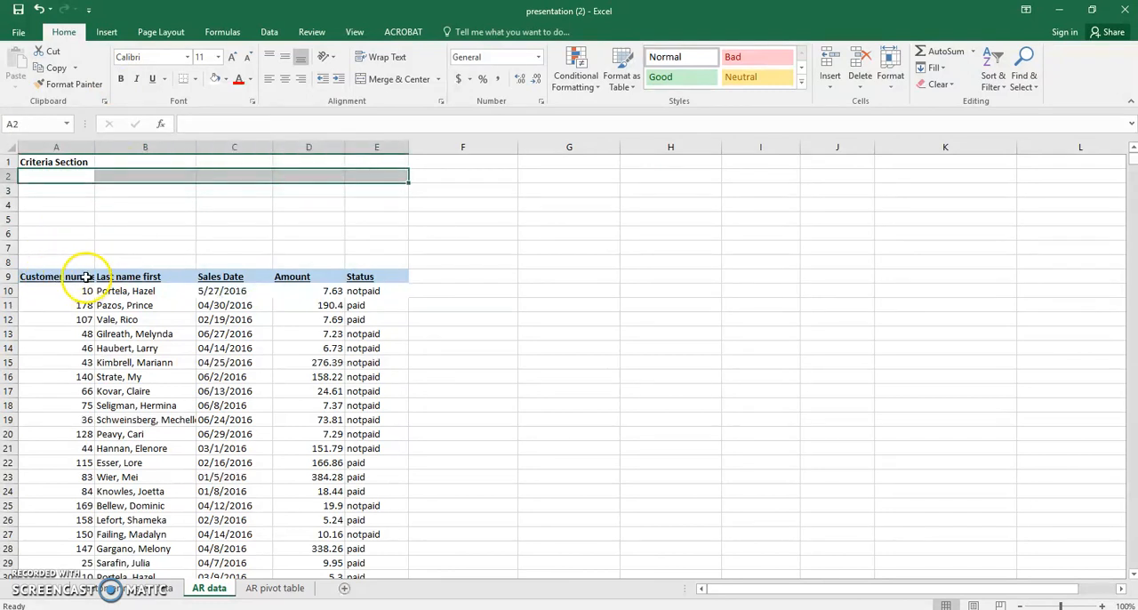
{"action": "left_click", "coordinate": [56, 188]}
{"action": "left_click_drag", "start_coordinate": [38, 276], "coordinate": [368, 278]}
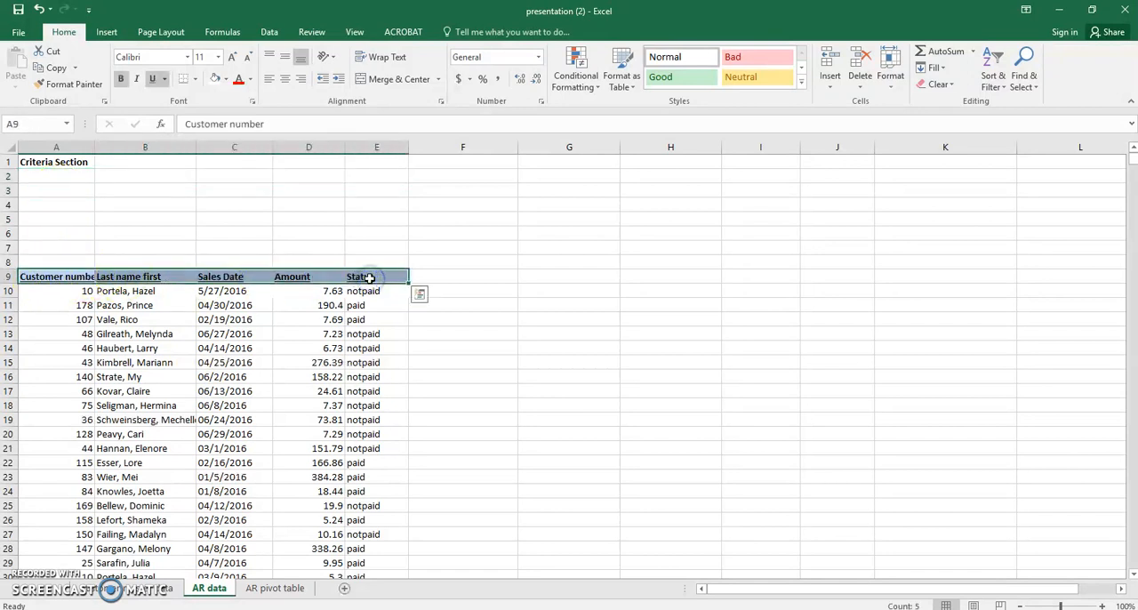
{"action": "key", "text": "ctrl+c"}
{"action": "left_click", "coordinate": [40, 167]}
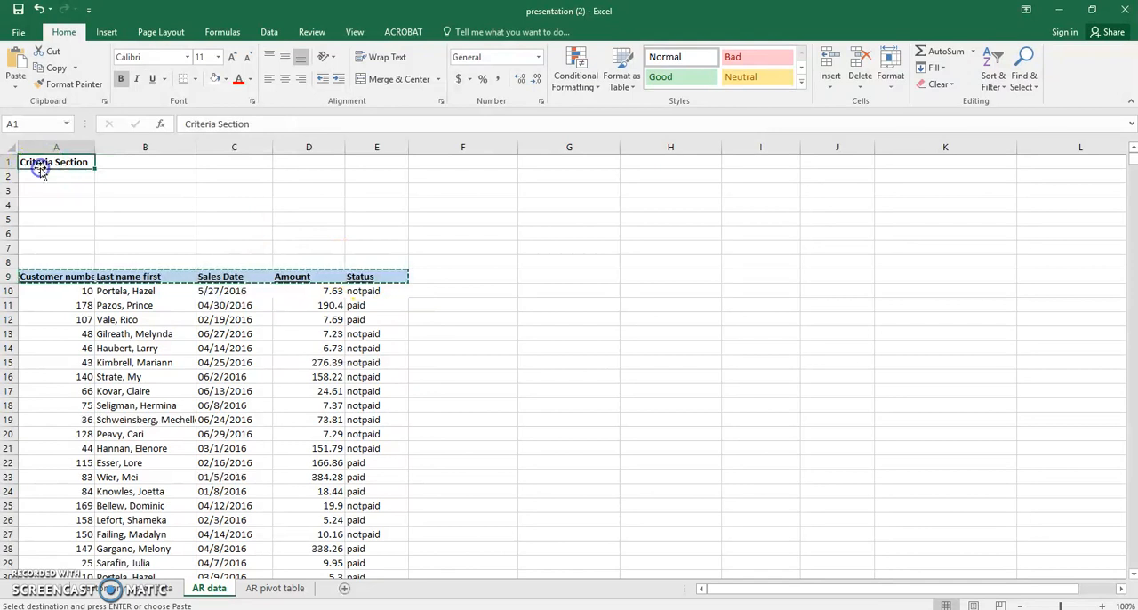
{"action": "left_click", "coordinate": [43, 175]}
{"action": "key", "text": "ctrl+v"}
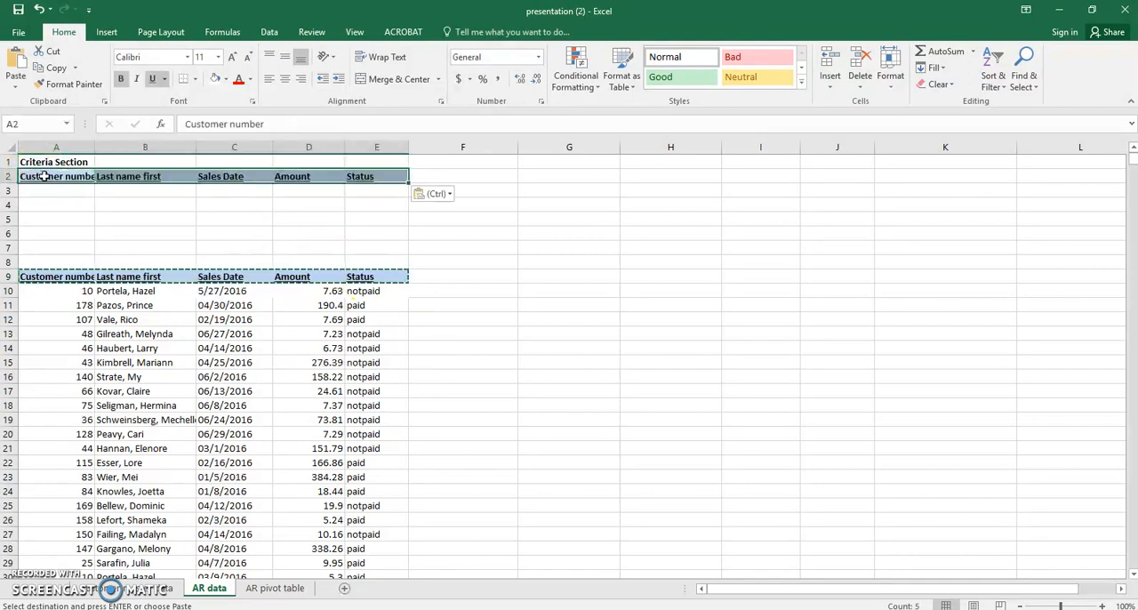
{"action": "left_click_drag", "start_coordinate": [58, 176], "coordinate": [360, 173]}
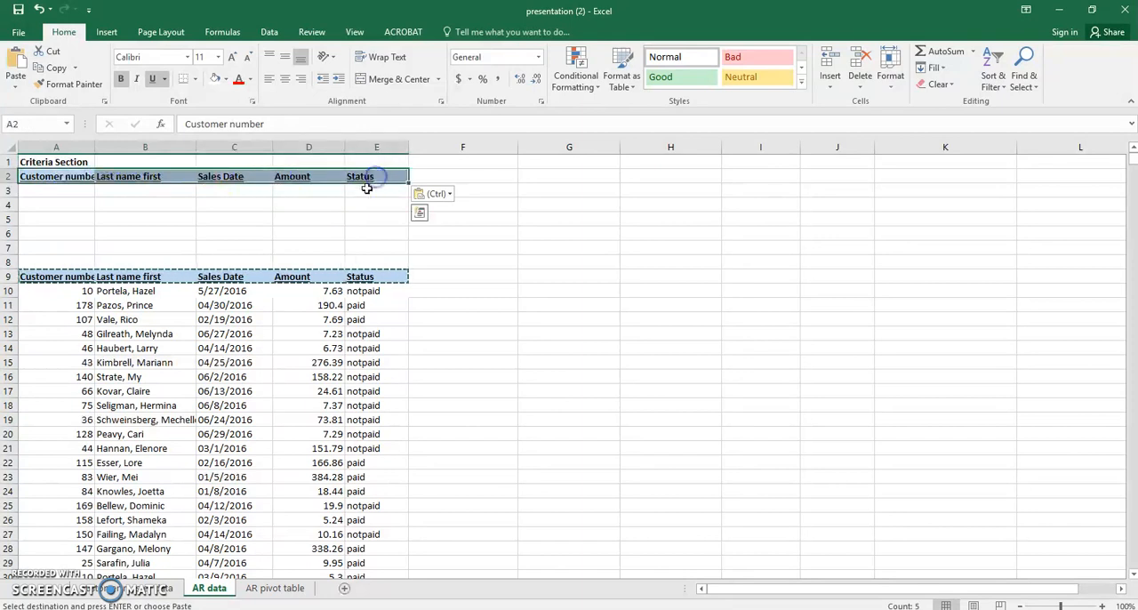
{"action": "left_click", "coordinate": [338, 201]}
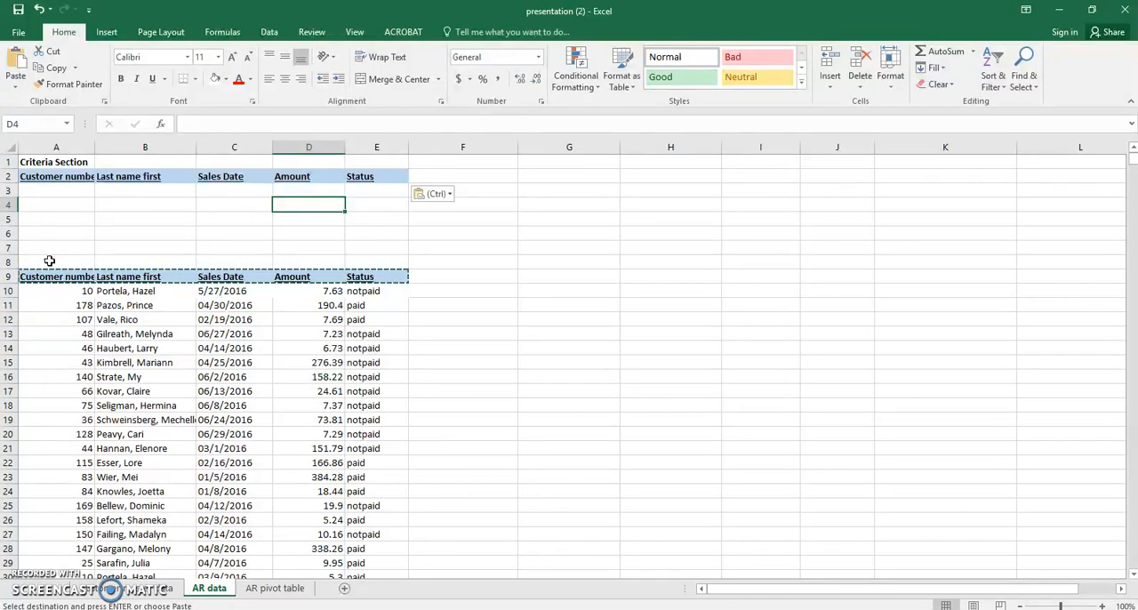
Name the range A2:E3, covering the criteria headers and the blank row beneath, "criteria".
{"action": "left_click", "coordinate": [55, 175]}
{"action": "left_click_drag", "start_coordinate": [55, 177], "coordinate": [380, 187]}
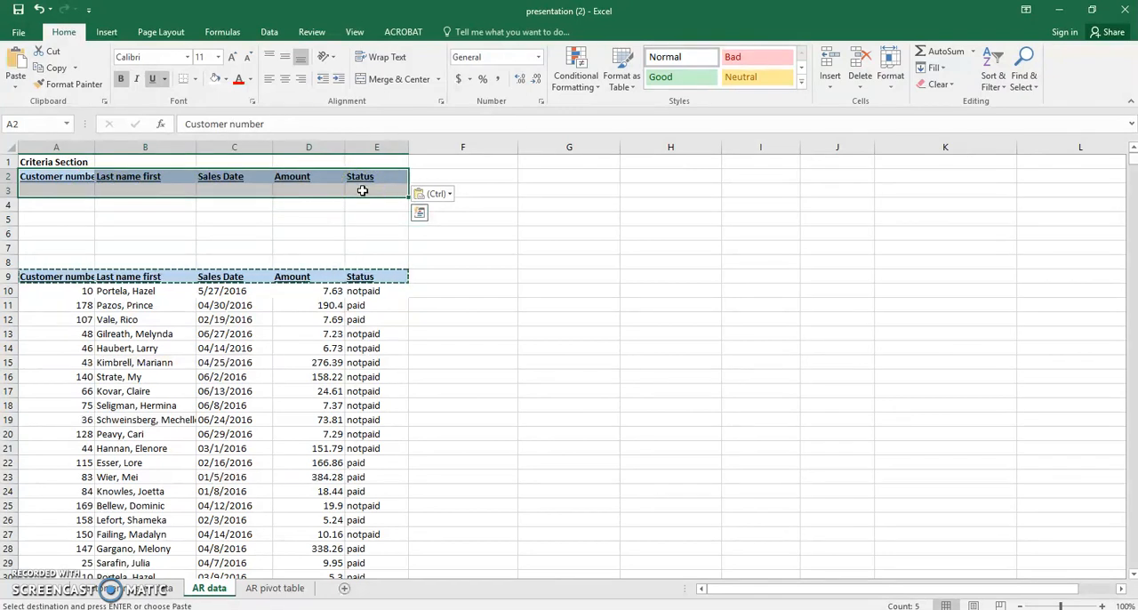
{"action": "left_click", "coordinate": [63, 203]}
{"action": "left_click_drag", "start_coordinate": [67, 177], "coordinate": [385, 193]}
{"action": "left_click", "coordinate": [7, 123]}
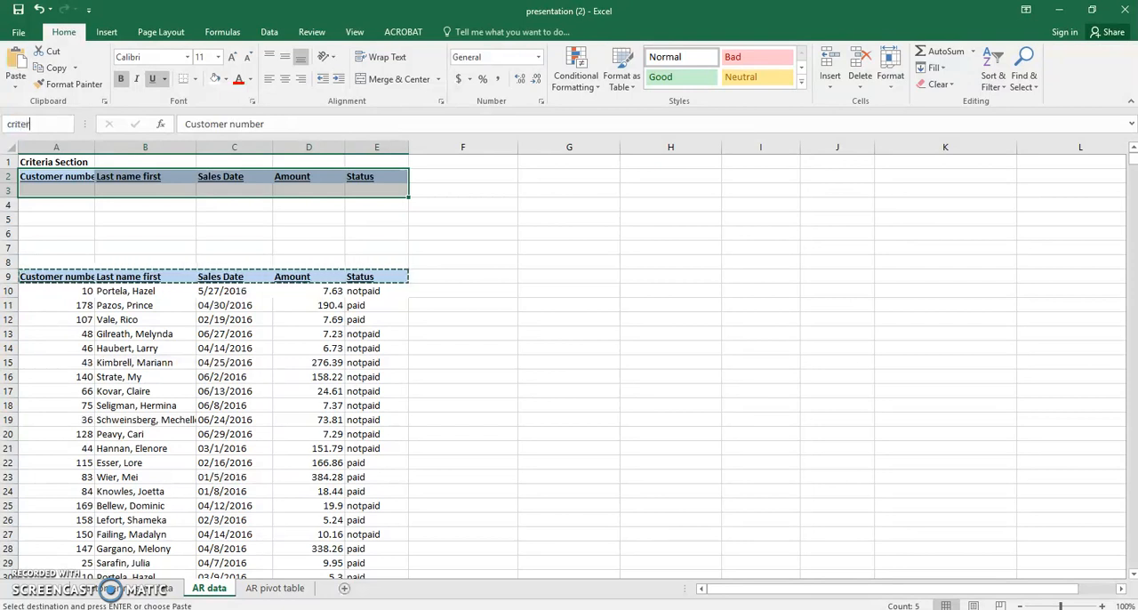
{"action": "key", "text": "Escape"}
{"action": "left_click", "coordinate": [222, 219]}
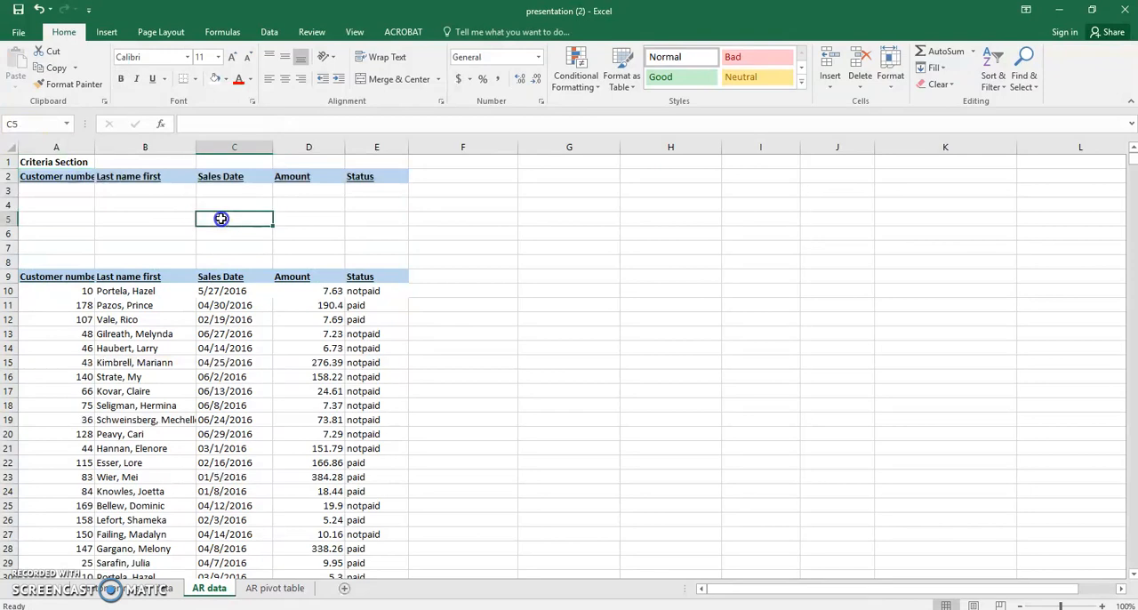
Name the whole customer table with its headers, A9:E4390, "custdata".
{"action": "left_click_drag", "start_coordinate": [36, 277], "coordinate": [378, 548]}
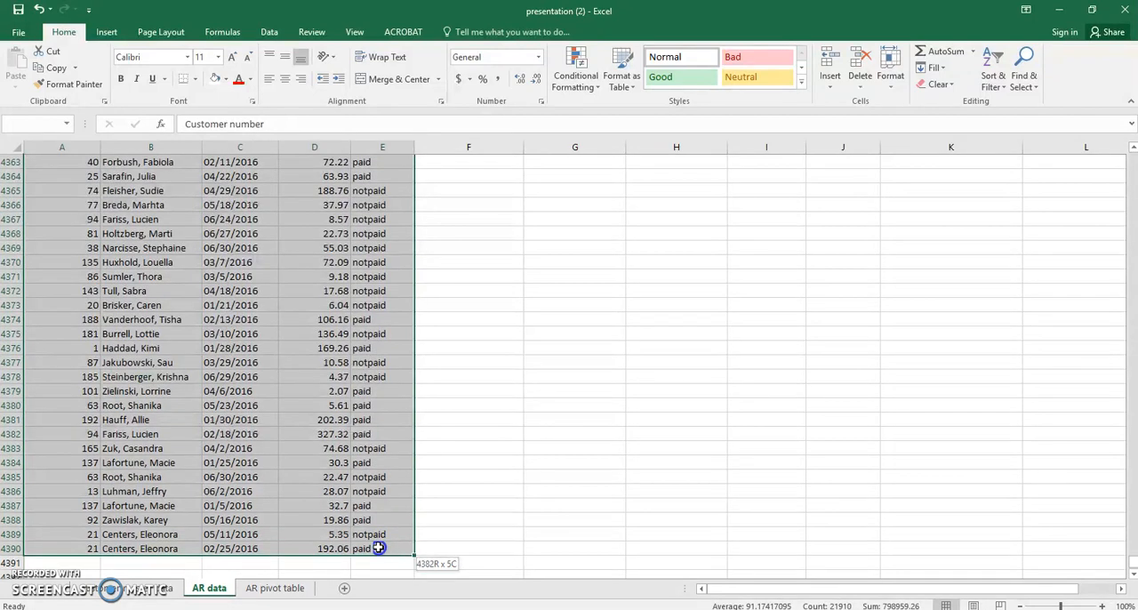
{"action": "left_click_drag", "start_coordinate": [378, 548], "coordinate": [378, 549]}
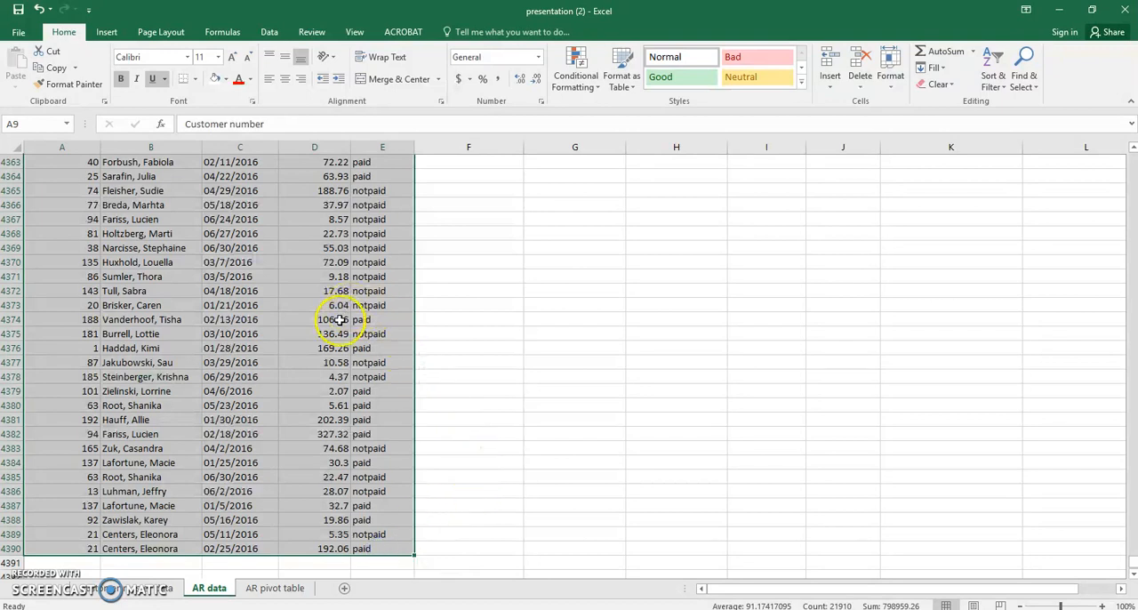
{"action": "left_click", "coordinate": [10, 124]}
{"action": "key", "text": "Return"}
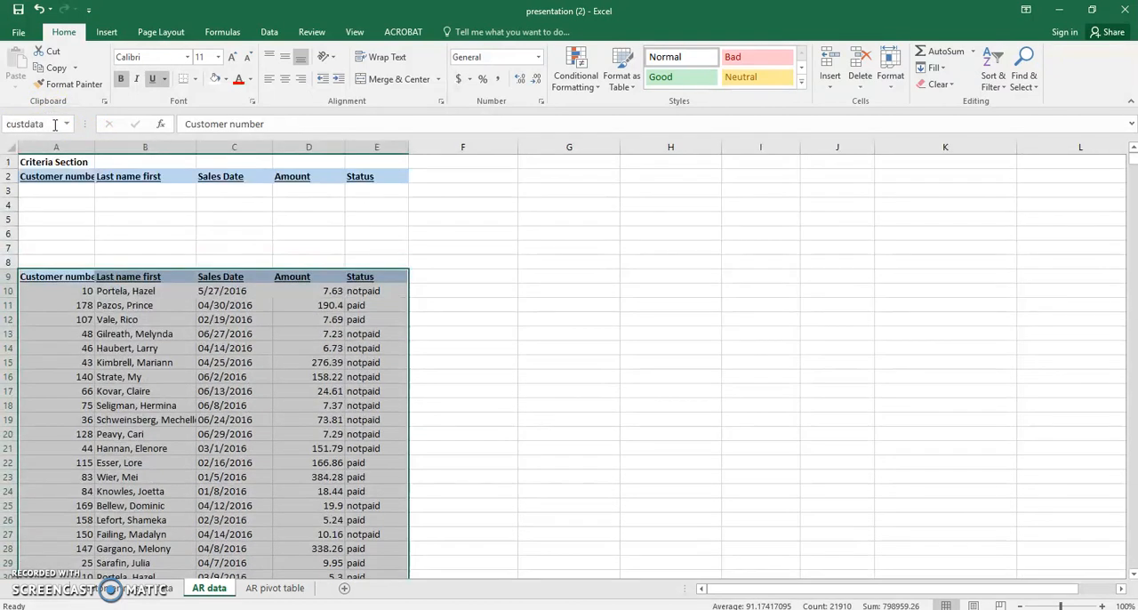
Apply thick outside borders around the criteria range A2:E3.
{"action": "left_click_drag", "start_coordinate": [60, 177], "coordinate": [385, 191]}
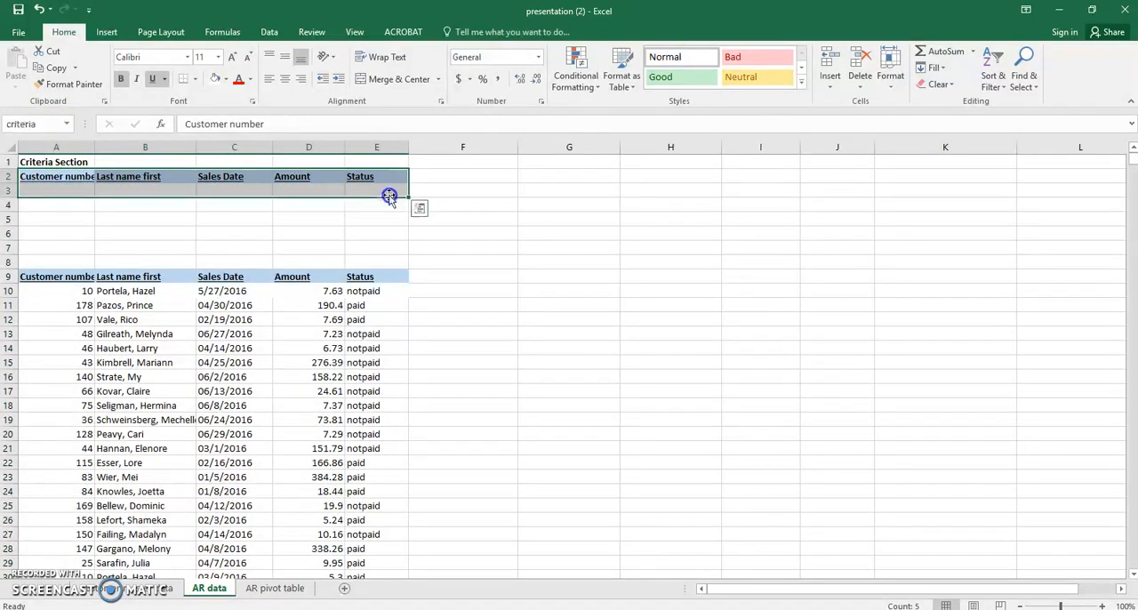
{"action": "left_click", "coordinate": [195, 78]}
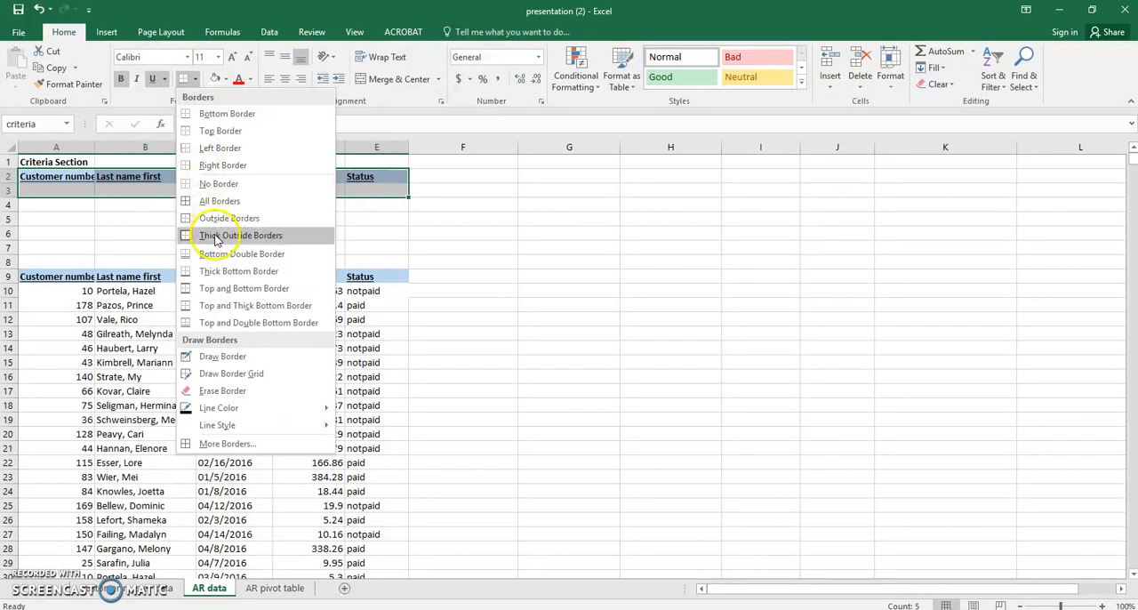
{"action": "left_click", "coordinate": [249, 235]}
{"action": "left_click", "coordinate": [56, 207]}
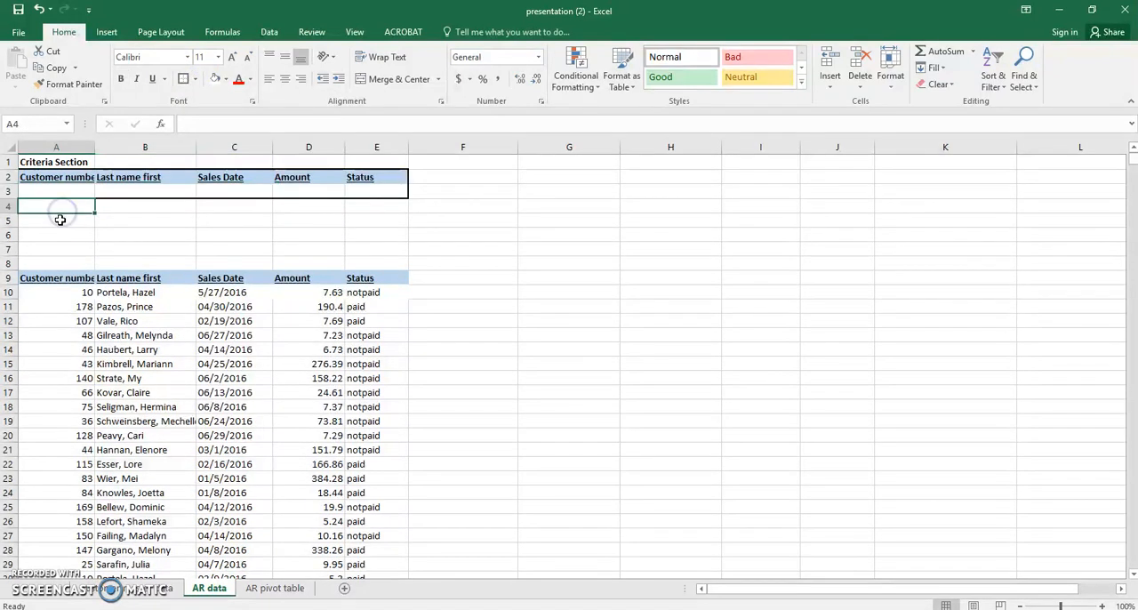
Enter the label "Total amount" in cell A5.
{"action": "left_click", "coordinate": [55, 222]}
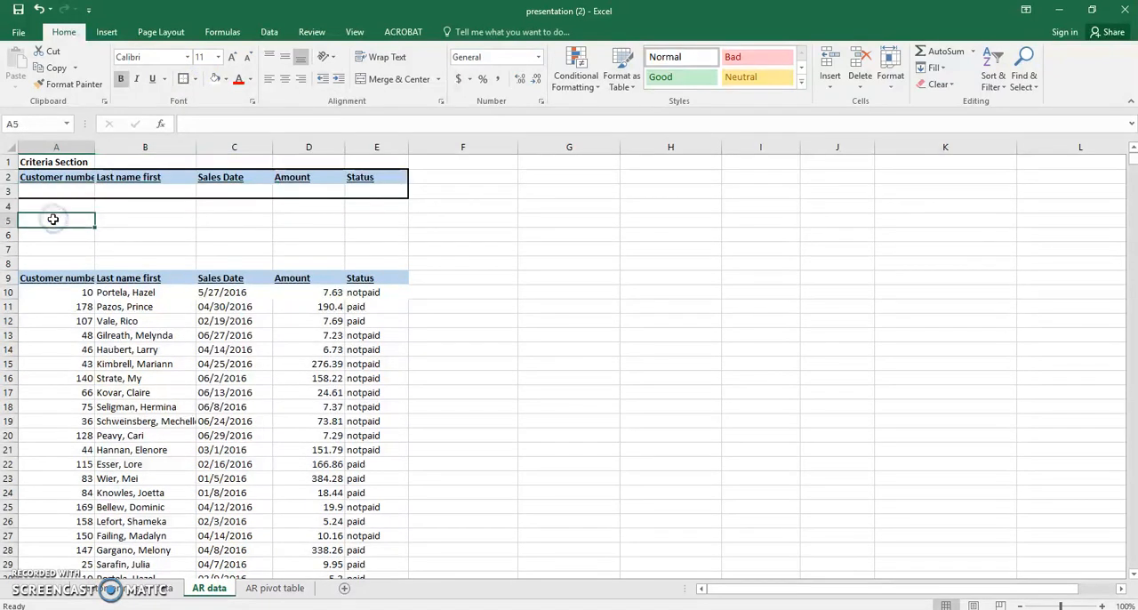
{"action": "double_click", "coordinate": [56, 221]}
{"action": "type", "text": "Total a"}
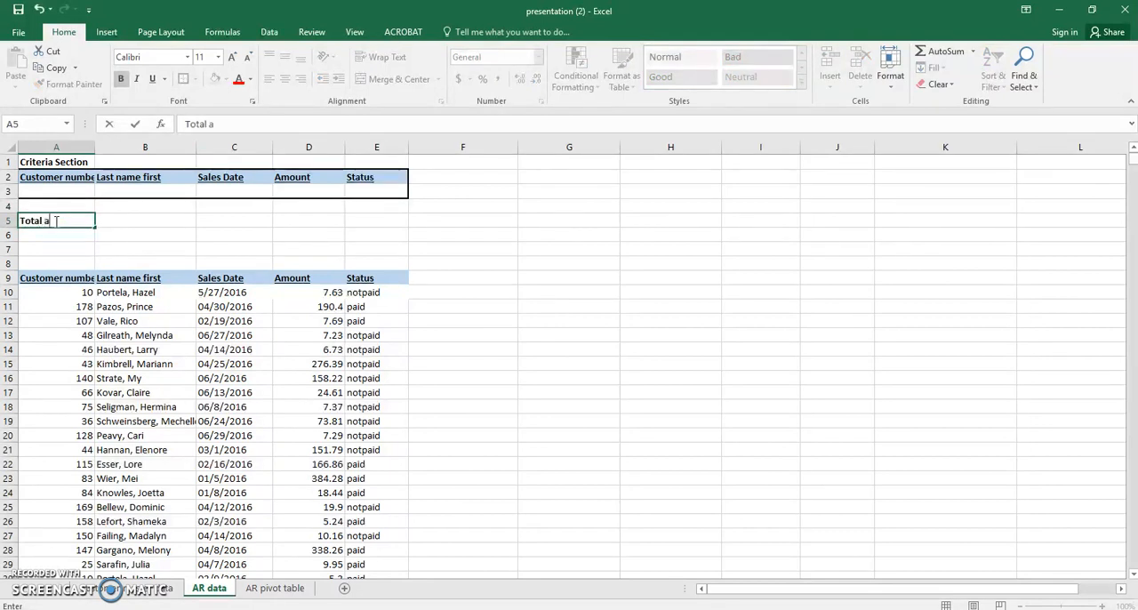
{"action": "type", "text": "mount"}
{"action": "left_click", "coordinate": [118, 262]}
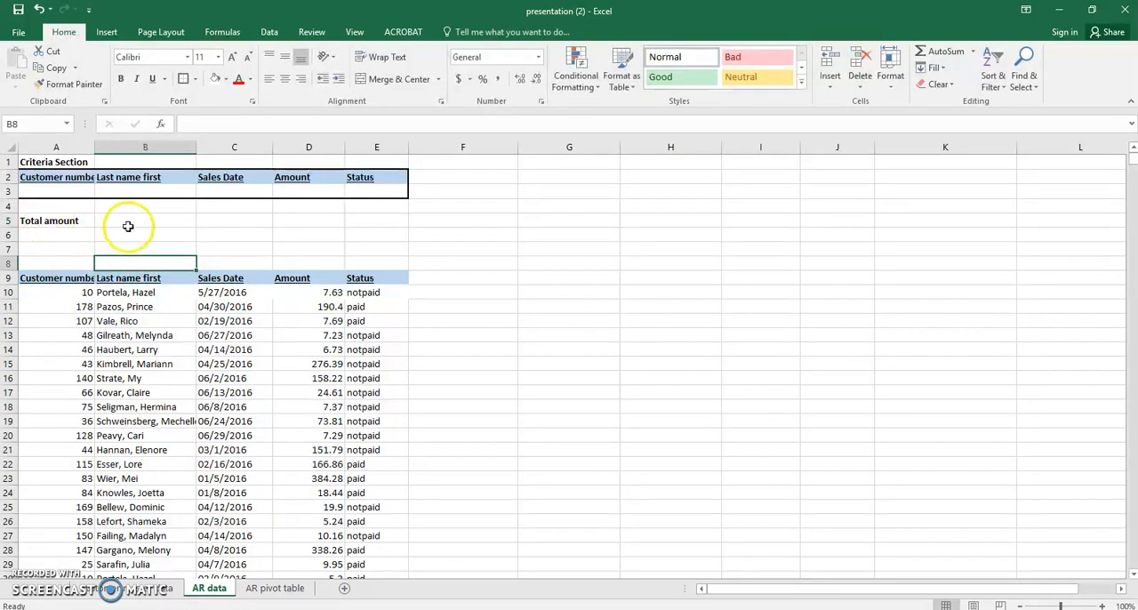
Apply thick outside borders around A5:B5, the total label and the blank cell beside it.
{"action": "left_click", "coordinate": [119, 219]}
{"action": "left_click_drag", "start_coordinate": [43, 218], "coordinate": [143, 219]}
{"action": "left_click", "coordinate": [184, 81]}
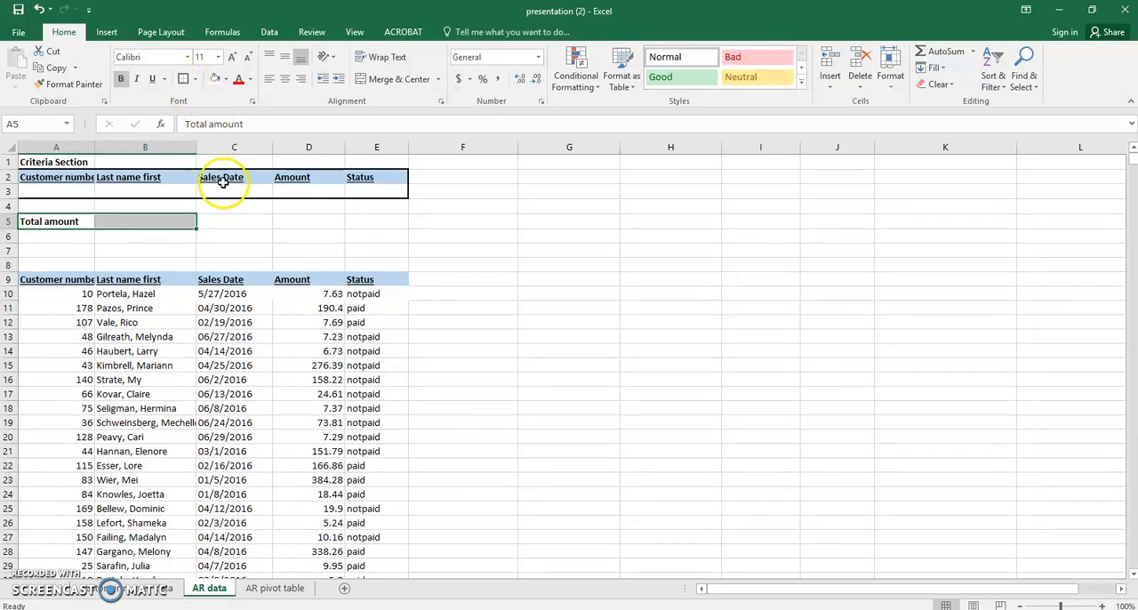
{"action": "left_click", "coordinate": [233, 206]}
{"action": "left_click", "coordinate": [66, 222]}
{"action": "left_click", "coordinate": [253, 225]}
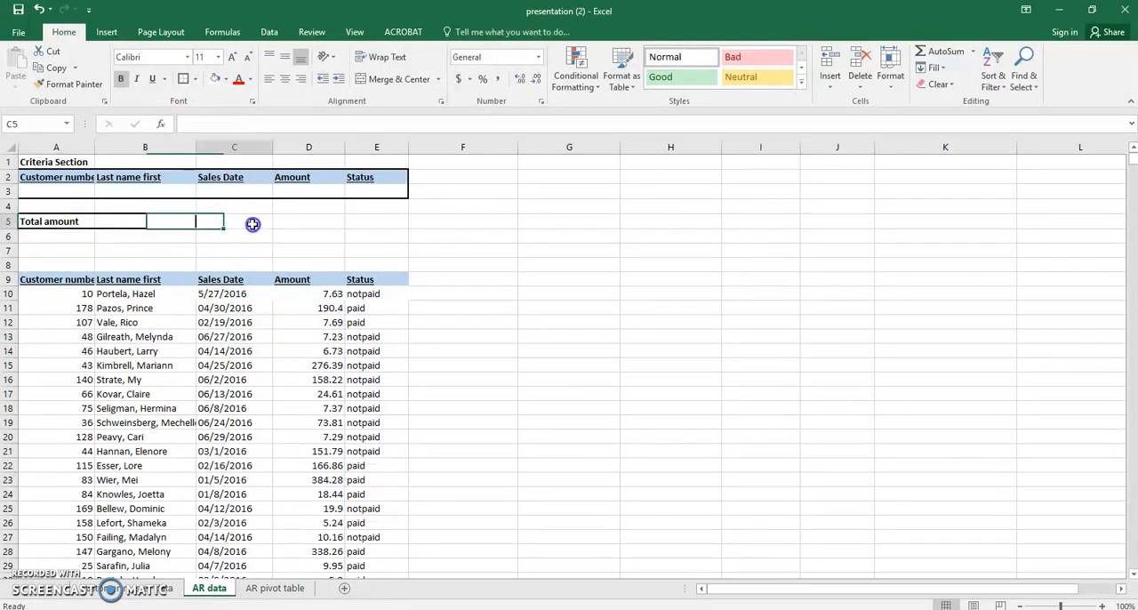
Fill the "Total amount" label cell A5 with the standard orange color.
{"action": "left_click", "coordinate": [71, 221]}
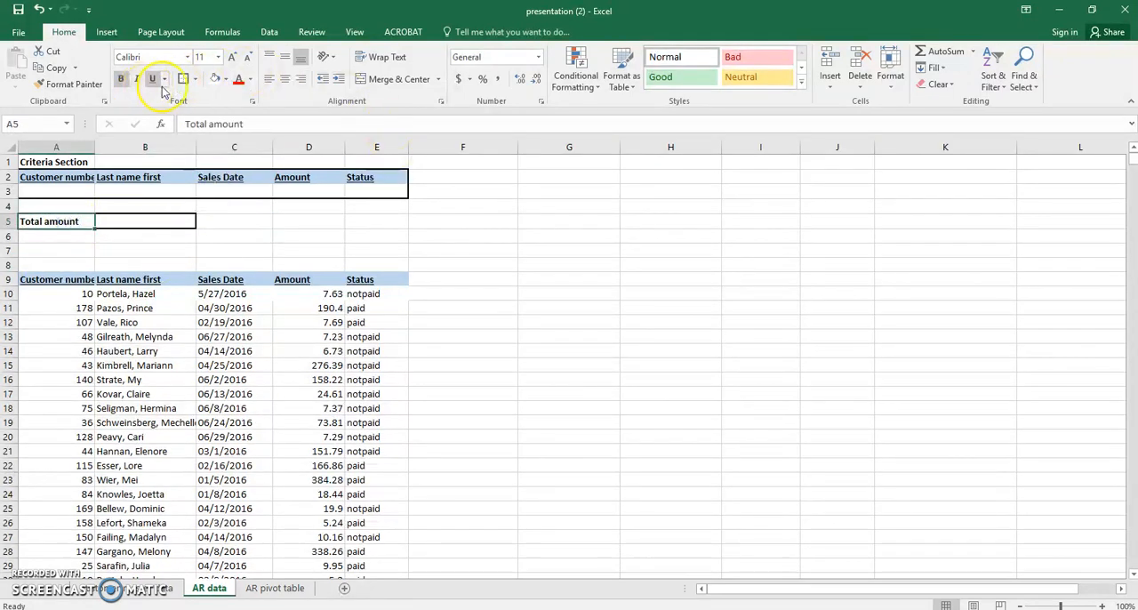
{"action": "left_click", "coordinate": [226, 79]}
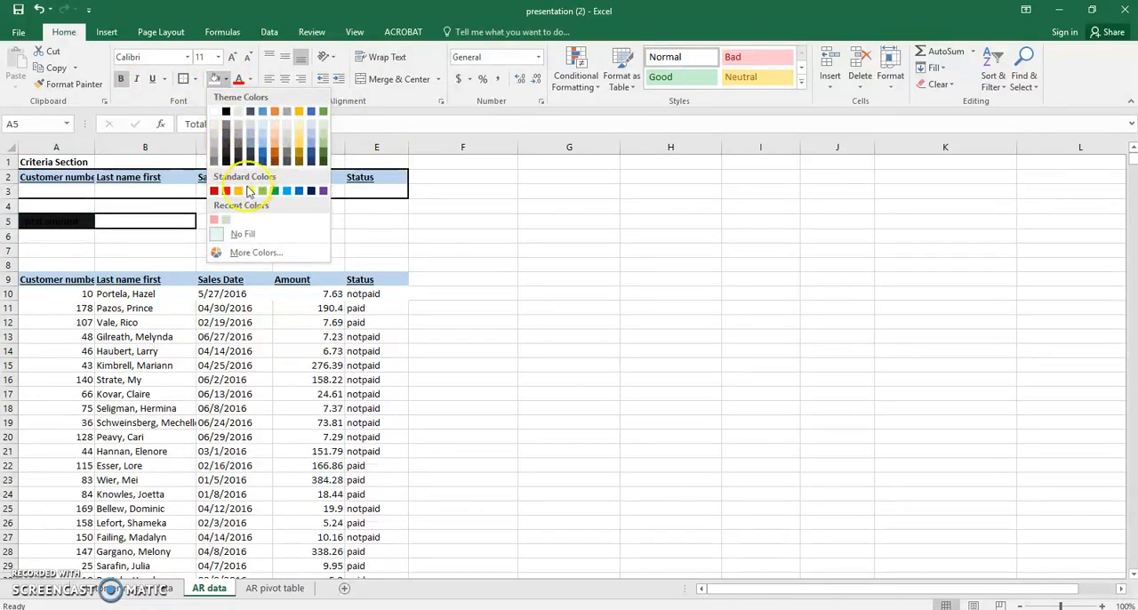
{"action": "left_click", "coordinate": [239, 190]}
{"action": "left_click", "coordinate": [273, 236]}
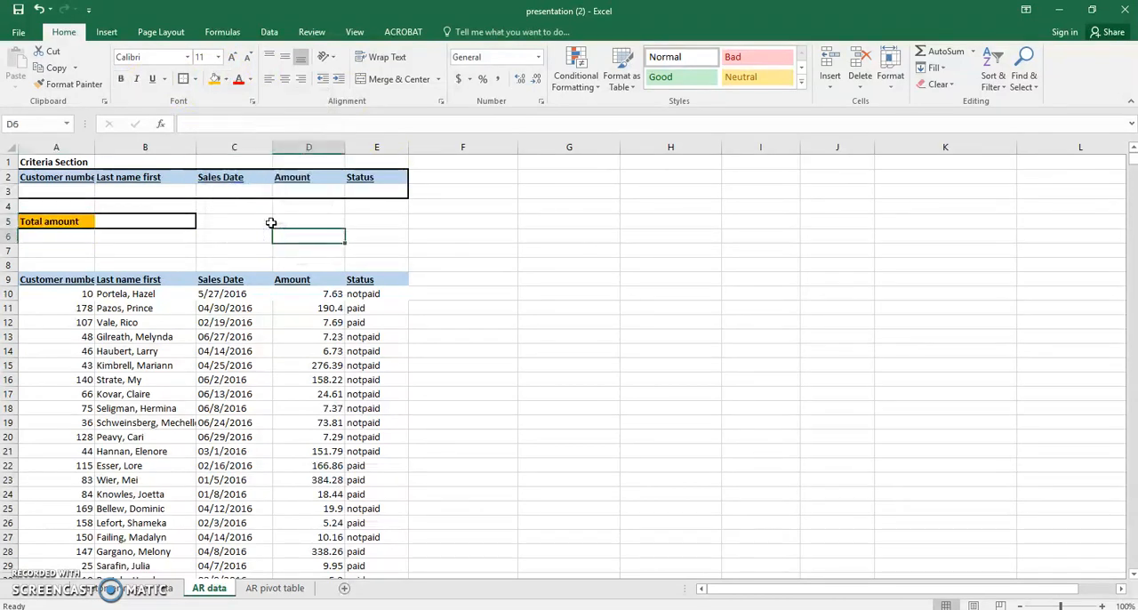
Enter the formula =DSUM(custdata,D9,criteria) in cell B5 beside the "Total amount" label.
{"action": "double_click", "coordinate": [147, 221]}
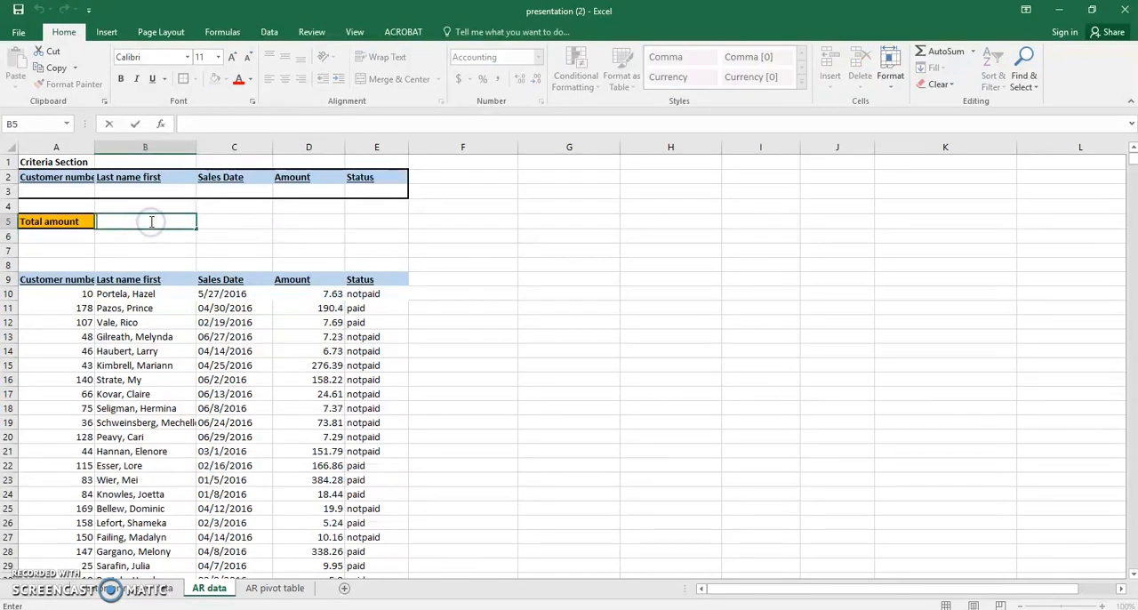
{"action": "type", "text": "="}
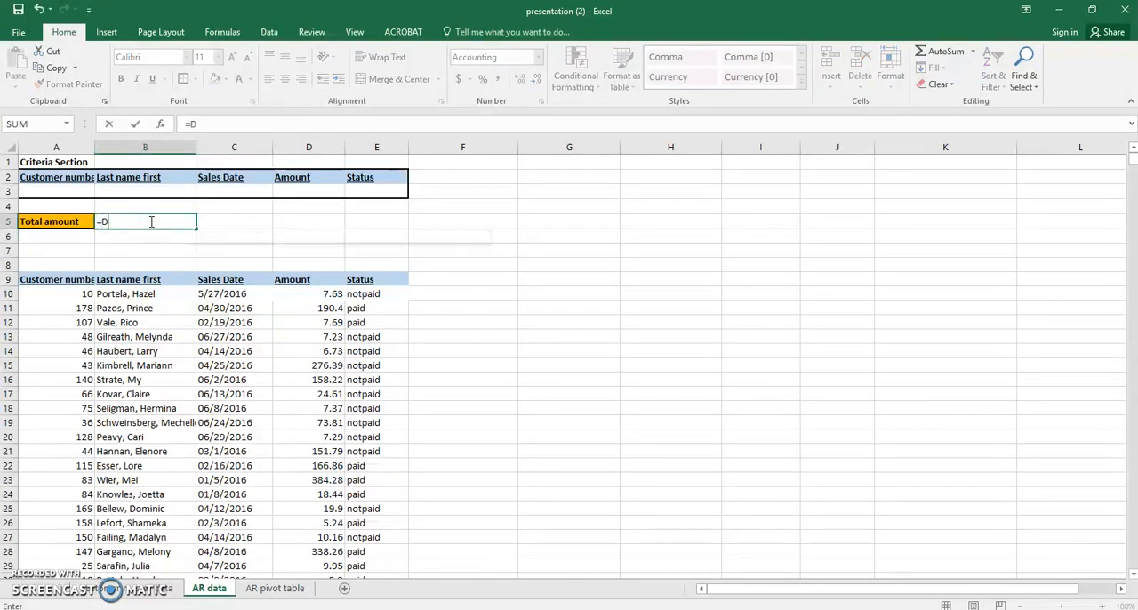
{"action": "type", "text": "DSUM"}
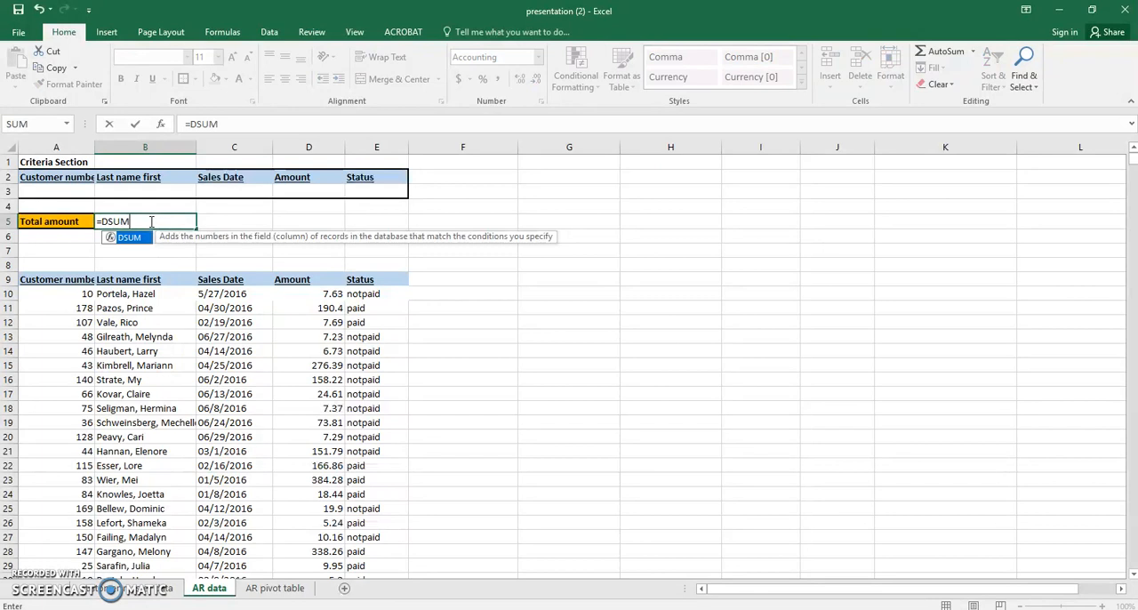
{"action": "type", "text": "("}
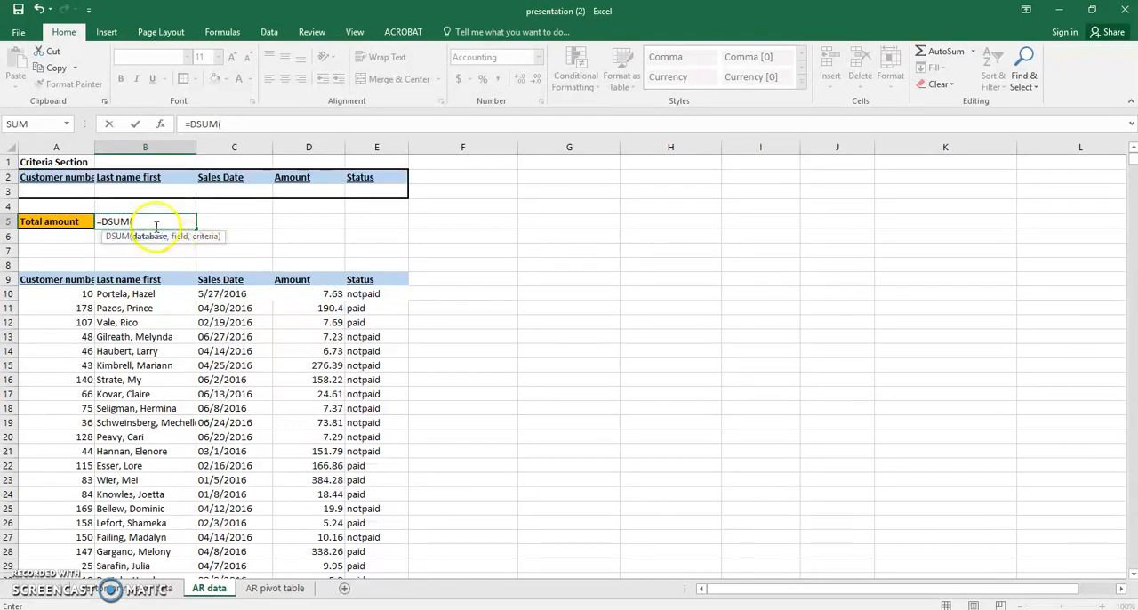
{"action": "type", "text": "cu"}
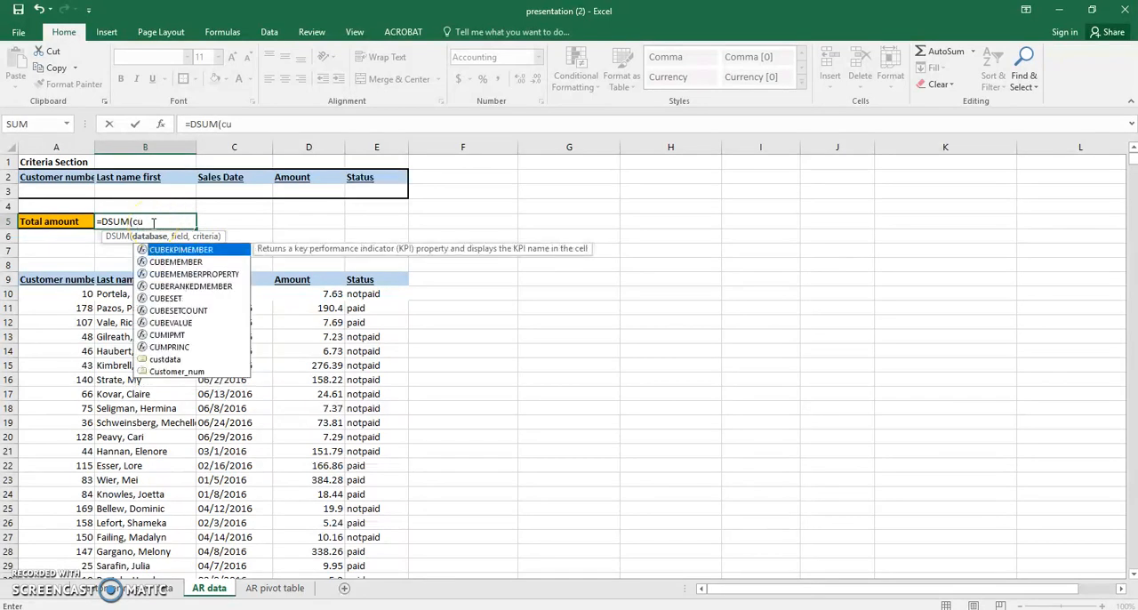
{"action": "type", "text": "st"}
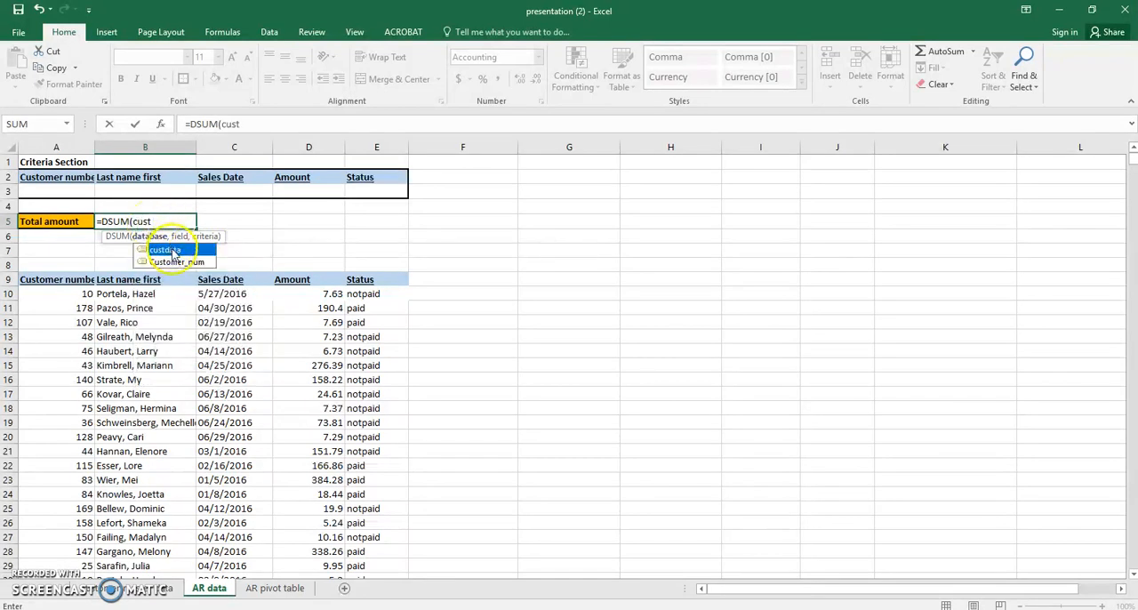
{"action": "double_click", "coordinate": [166, 249]}
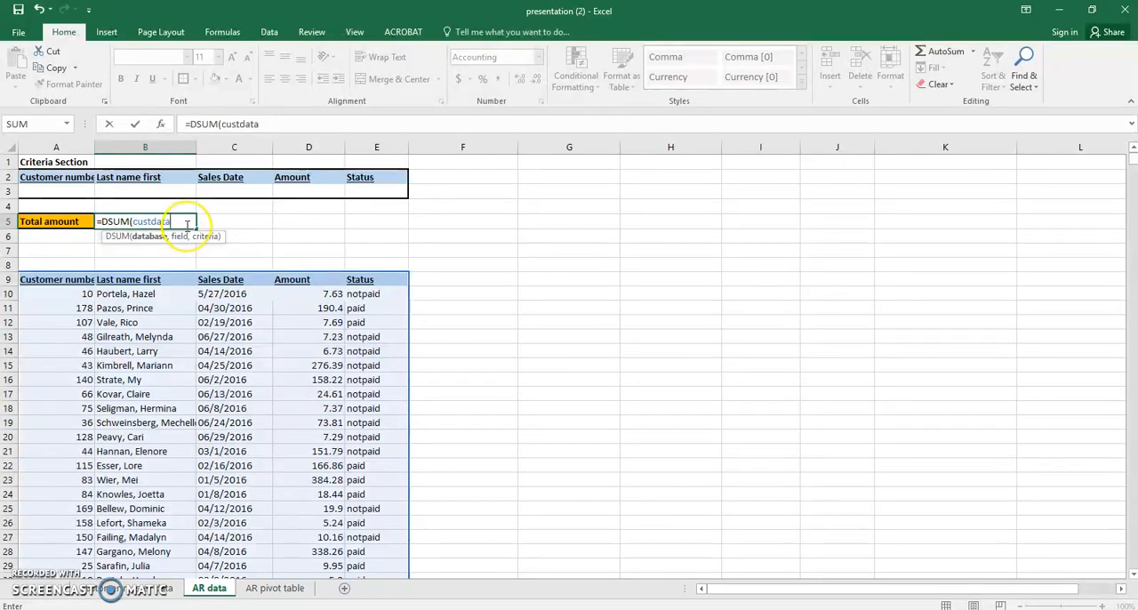
{"action": "type", "text": ","}
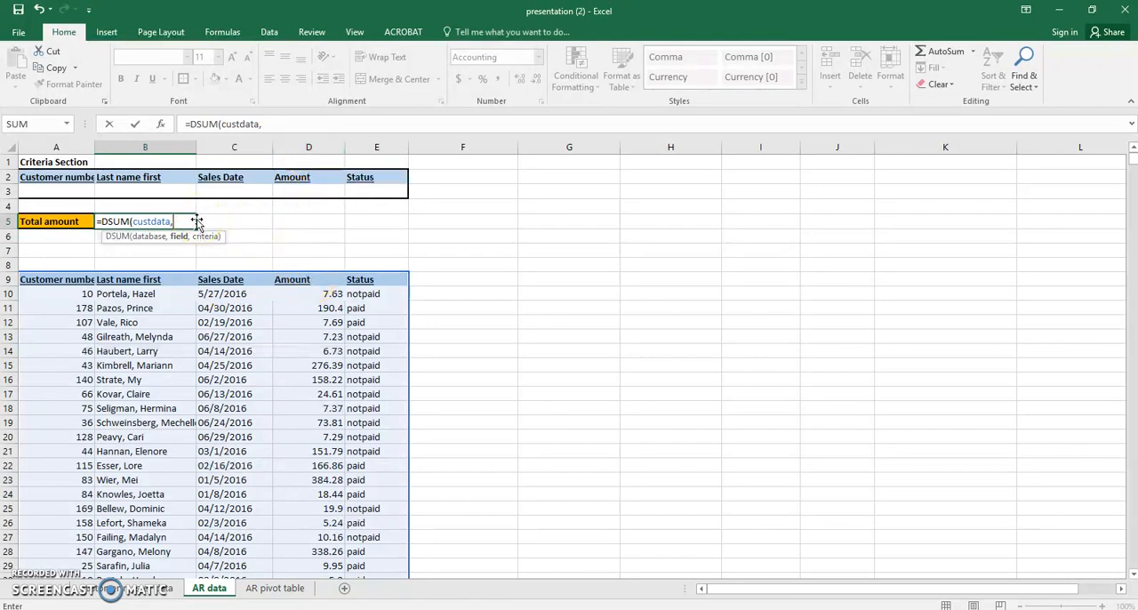
{"action": "type", "text": "D"}
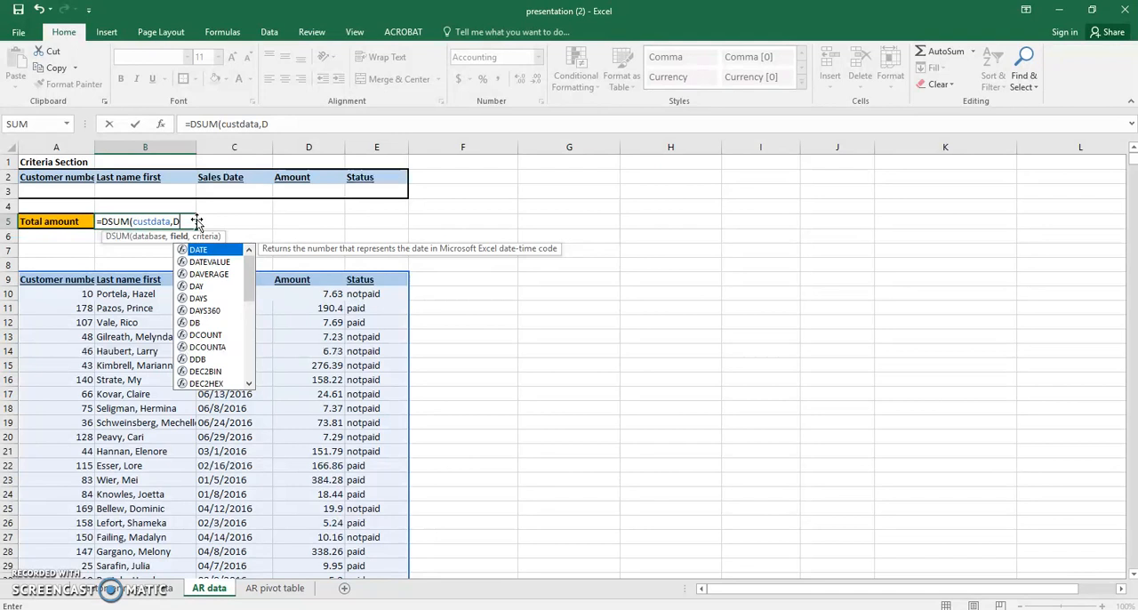
{"action": "type", "text": "9,"}
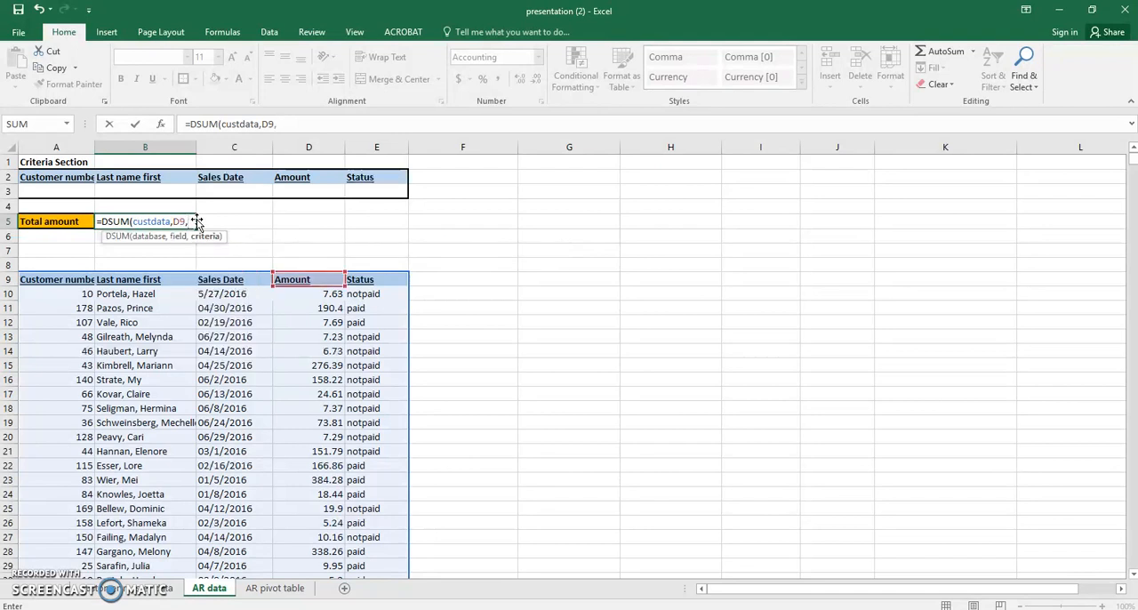
{"action": "type", "text": "c"}
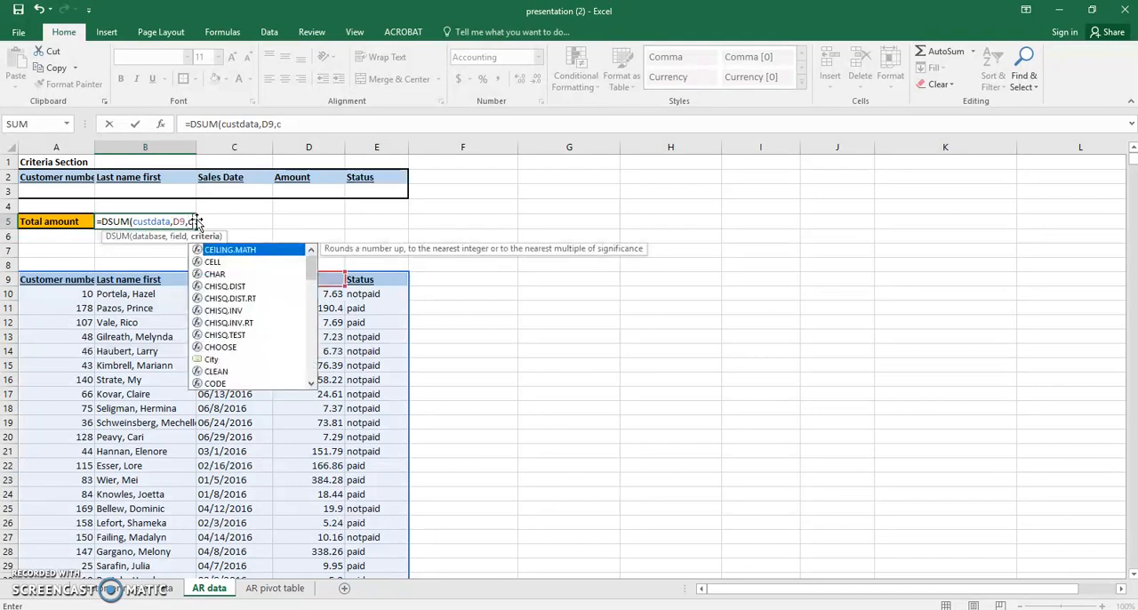
{"action": "type", "text": "r"}
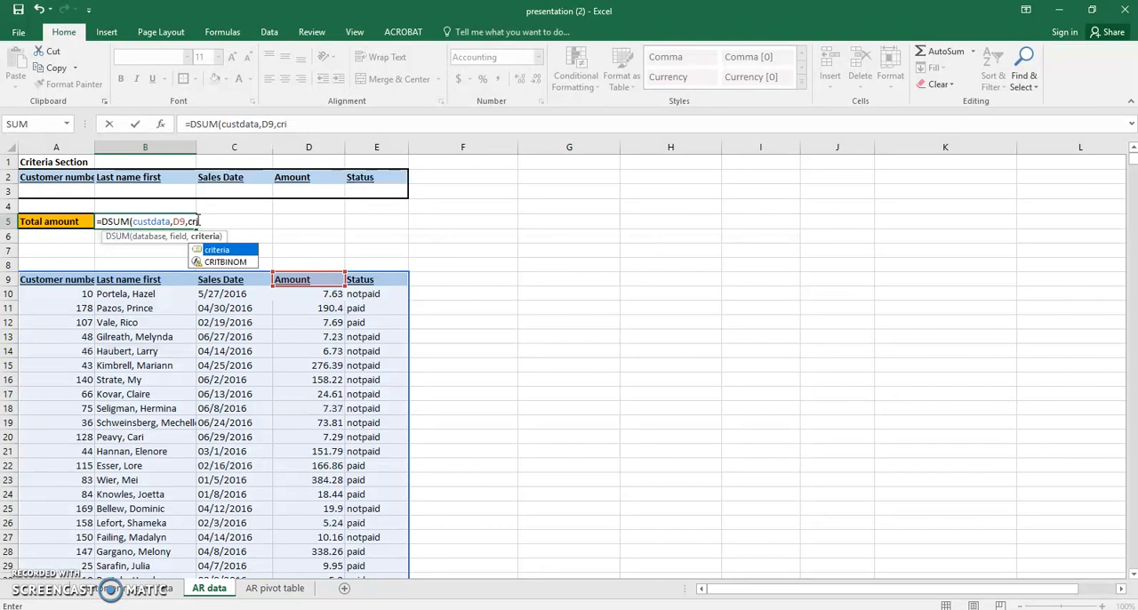
{"action": "type", "text": "i"}
{"action": "double_click", "coordinate": [222, 250]}
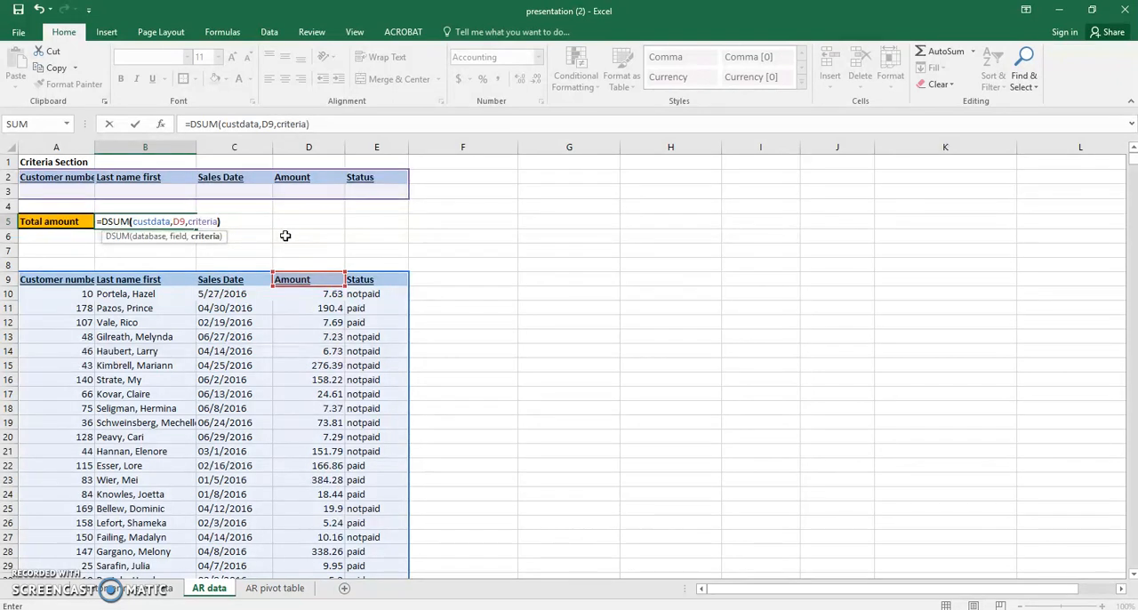
{"action": "key", "text": "Return"}
{"action": "left_click", "coordinate": [260, 238]}
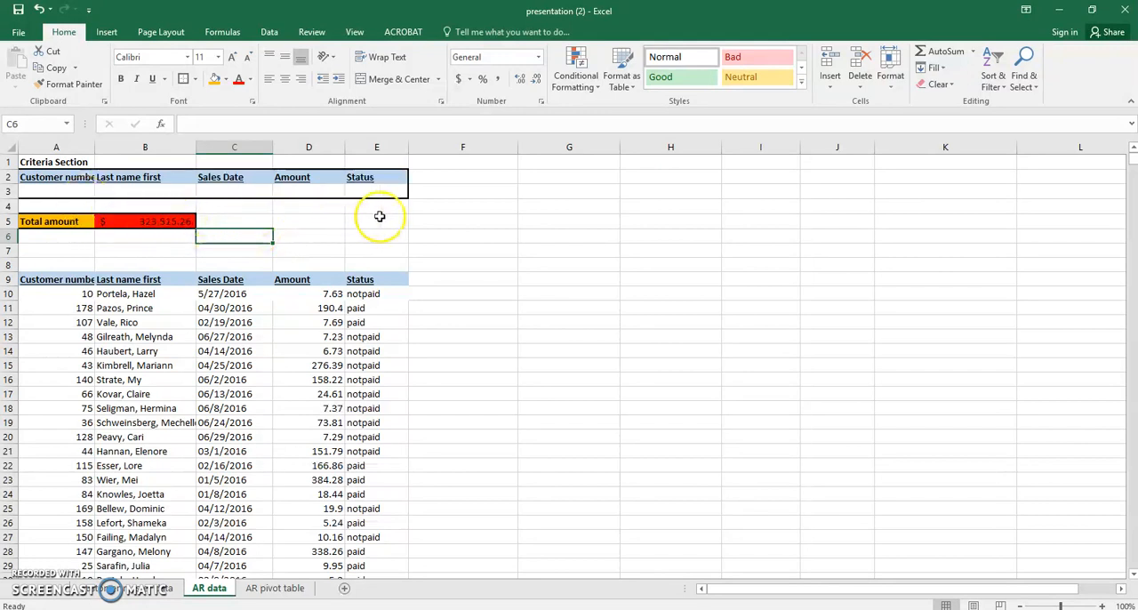
{"action": "left_click", "coordinate": [376, 219]}
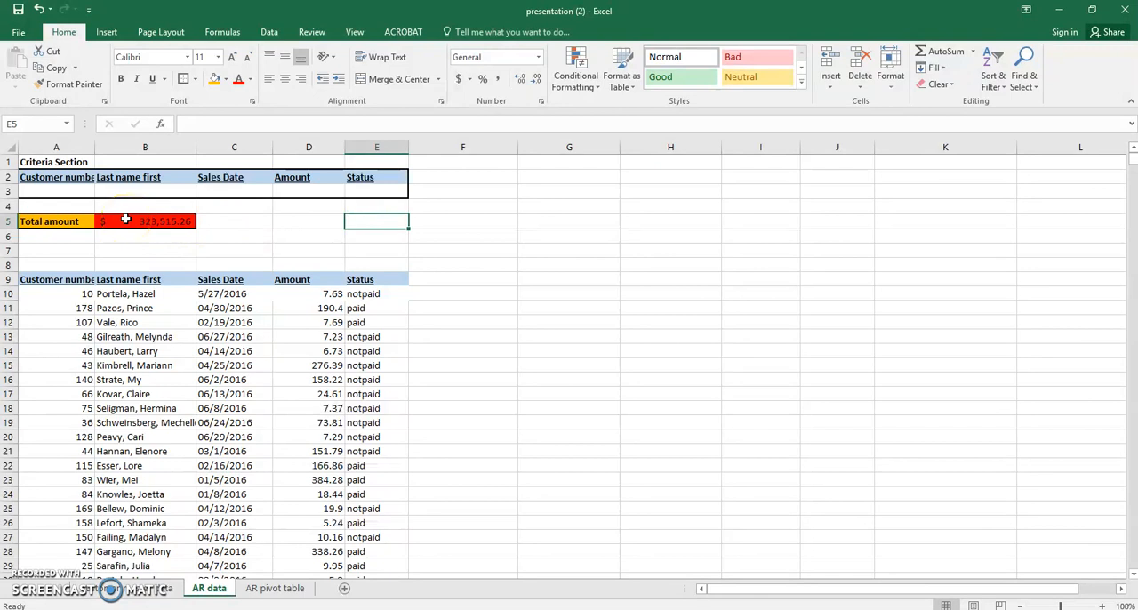
Fill the criteria row with a customer number in A3 and the status "notpaid" in E3.
{"action": "left_click", "coordinate": [73, 192]}
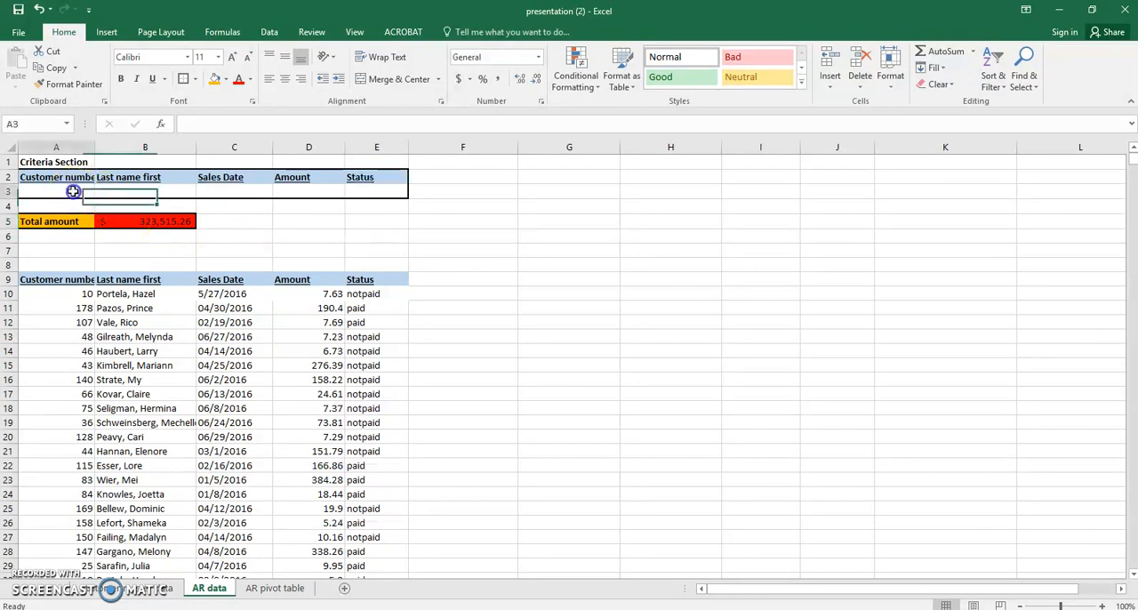
{"action": "type", "text": "1"}
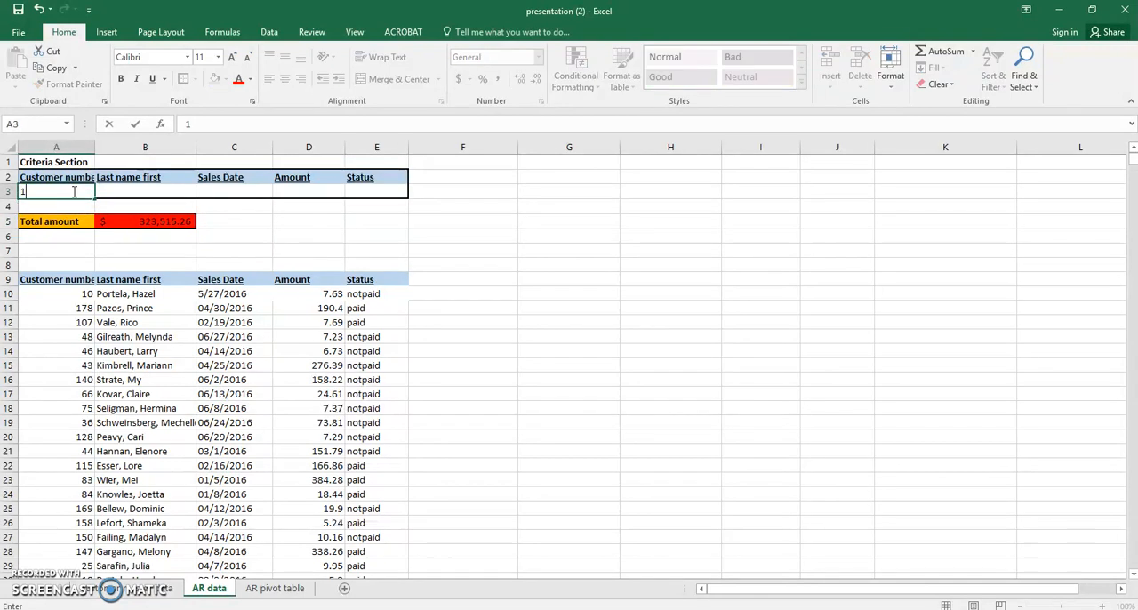
{"action": "key", "text": "Return"}
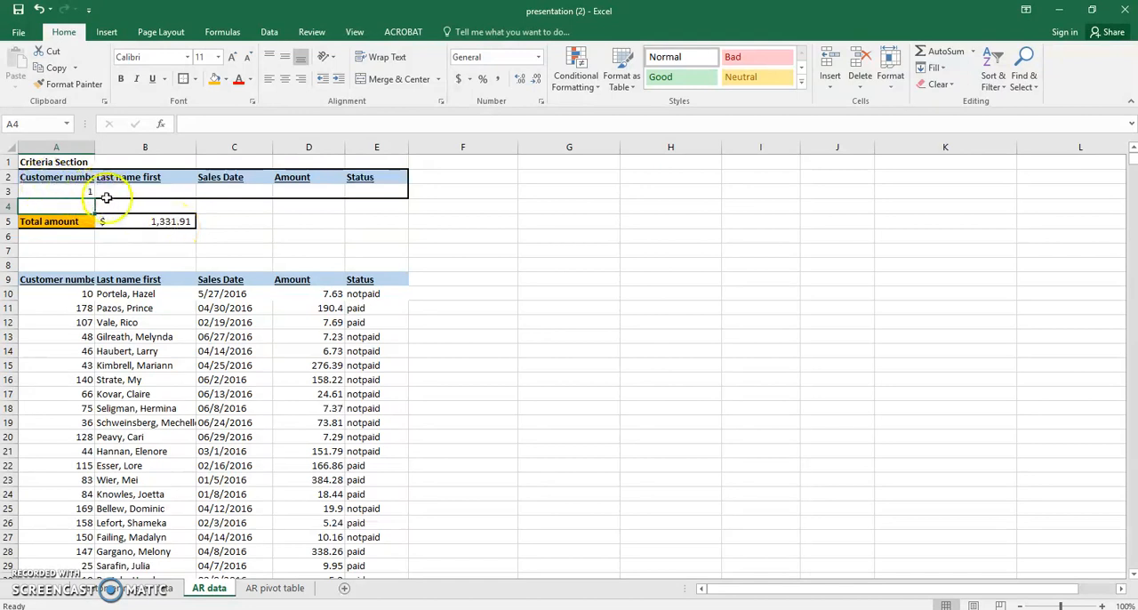
{"action": "left_click", "coordinate": [361, 190]}
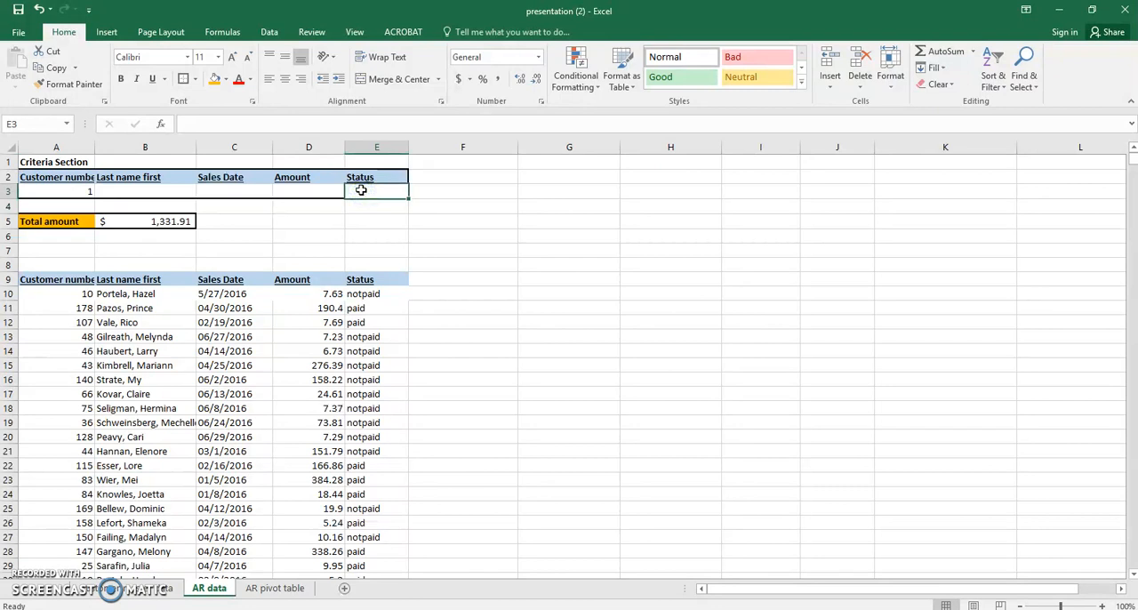
{"action": "type", "text": "notpaid"}
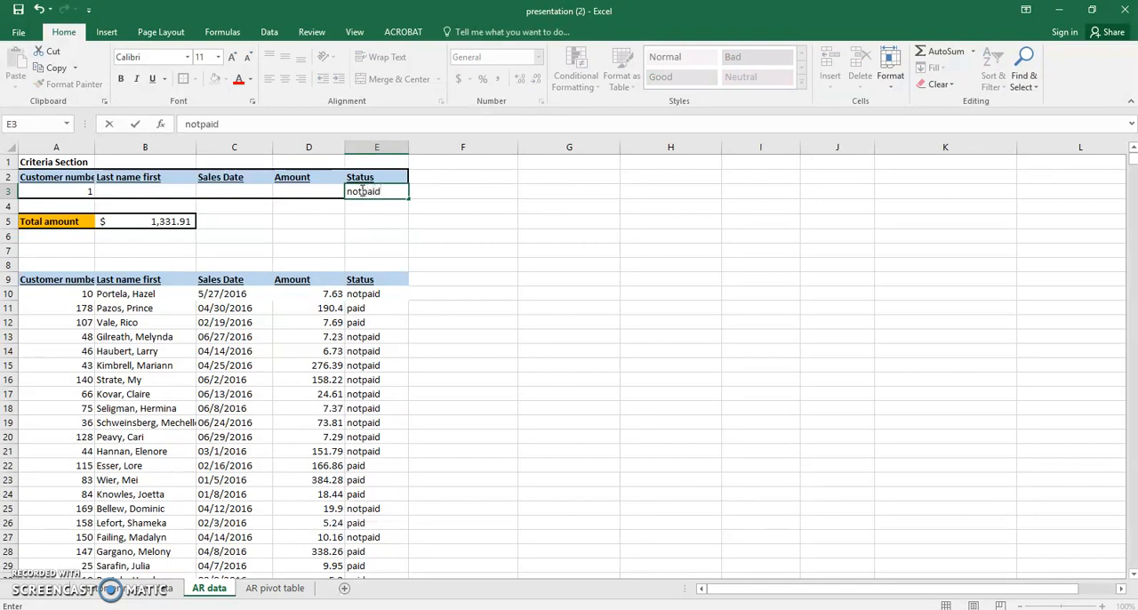
{"action": "key", "text": "Return"}
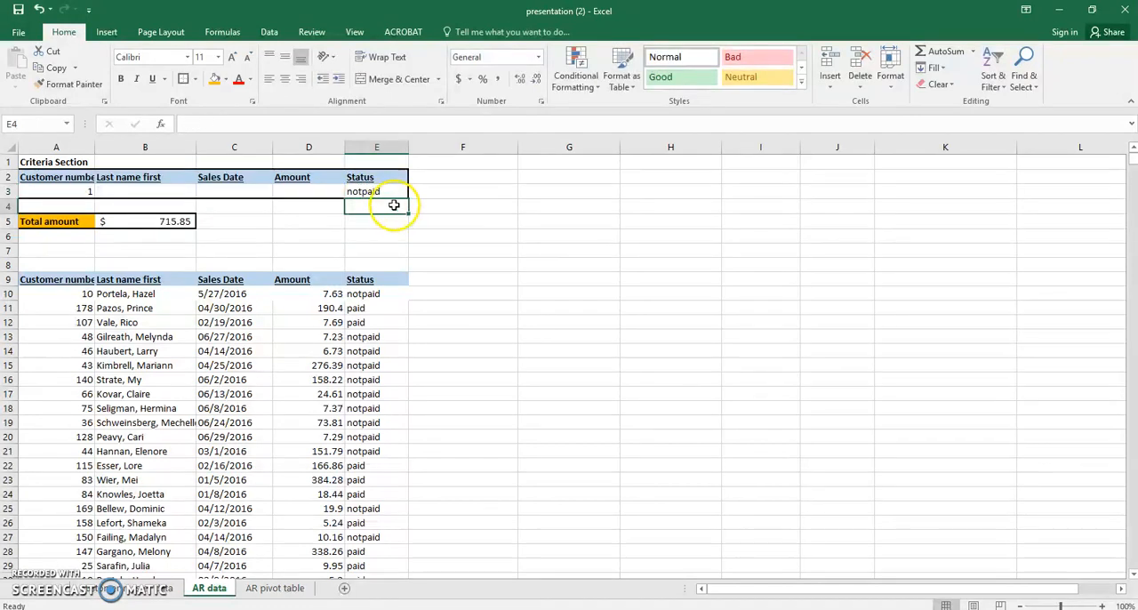
Compare the filtered total in B5 with the first customer's A/R data balance in J9 on the customer data sheet.
{"action": "left_click", "coordinate": [75, 190]}
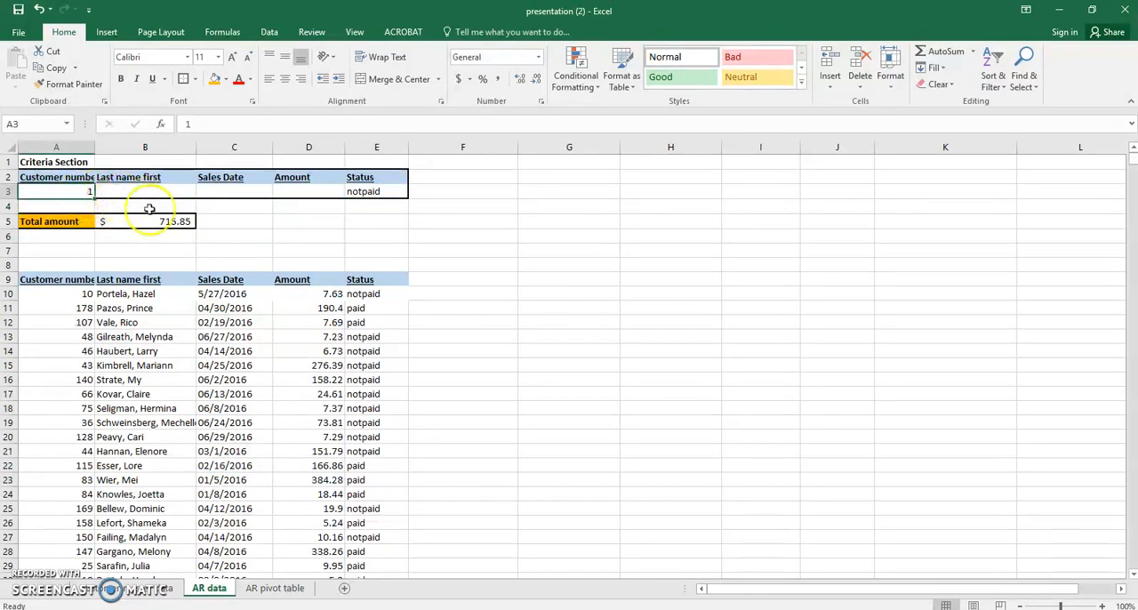
{"action": "left_click", "coordinate": [178, 222]}
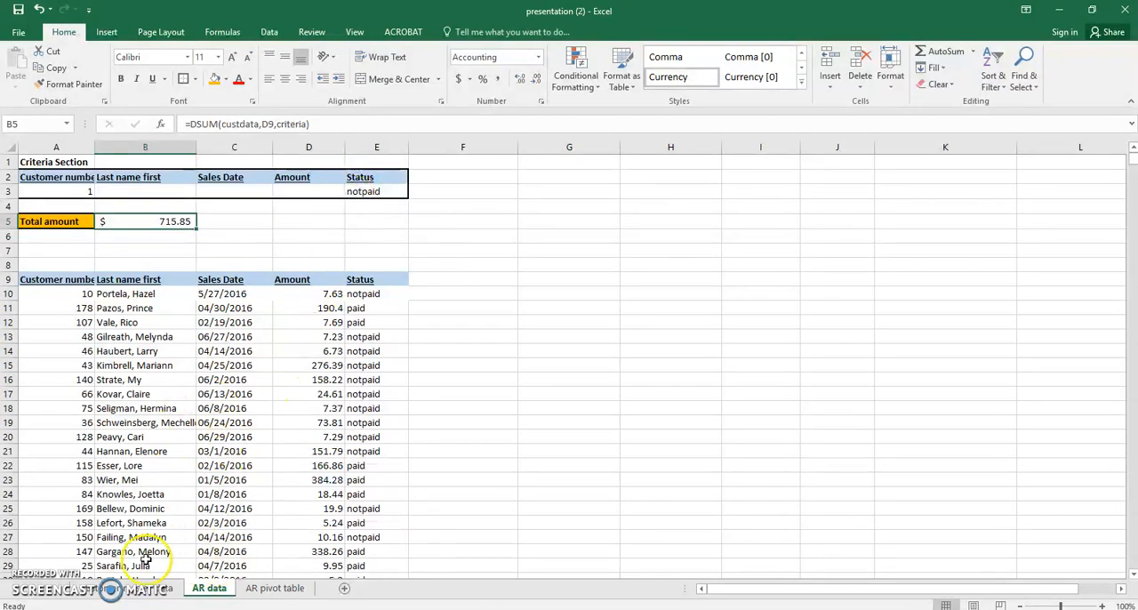
{"action": "left_click", "coordinate": [142, 589]}
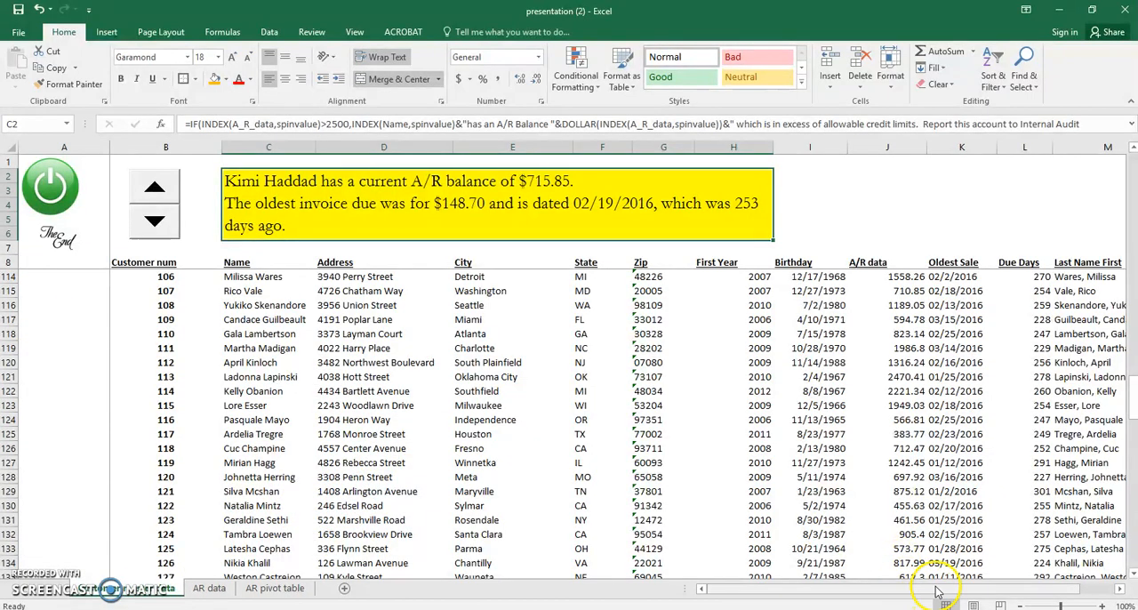
{"action": "left_click_drag", "start_coordinate": [935, 591], "coordinate": [1004, 589]}
{"action": "scroll", "coordinate": [969, 463], "scroll_direction": "up", "scroll_amount": 8}
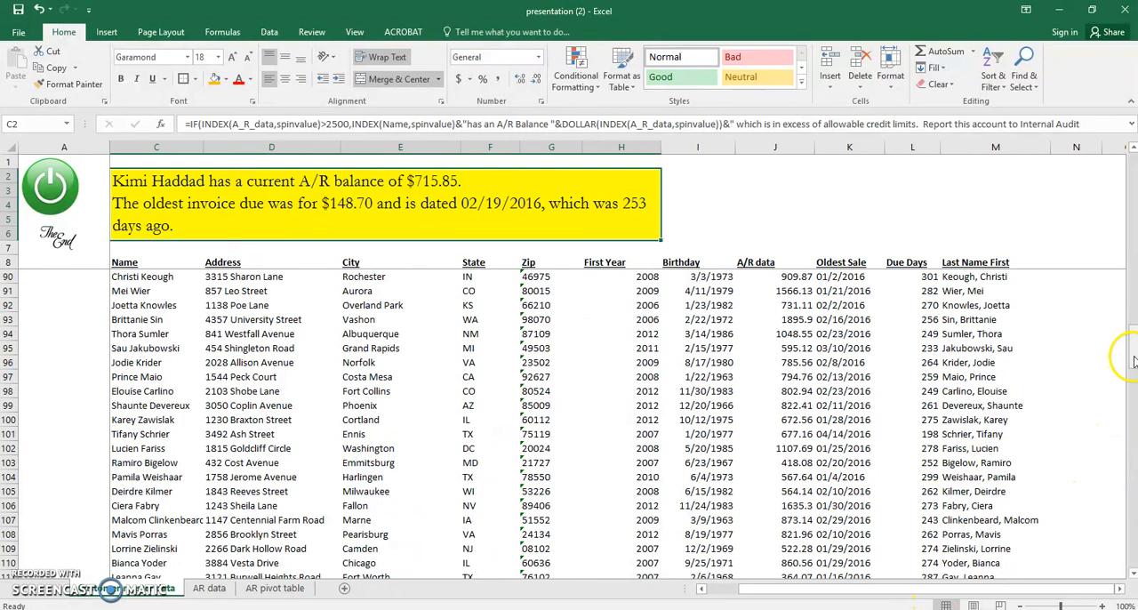
{"action": "scroll", "coordinate": [1133, 360], "scroll_direction": "up", "scroll_amount": 20}
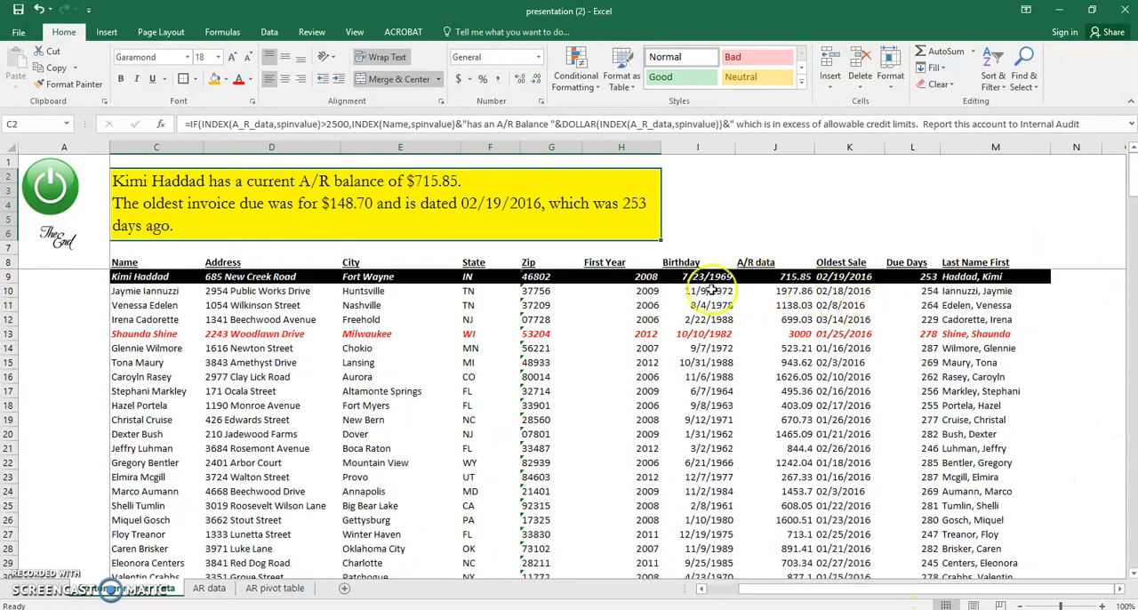
{"action": "left_click", "coordinate": [791, 277]}
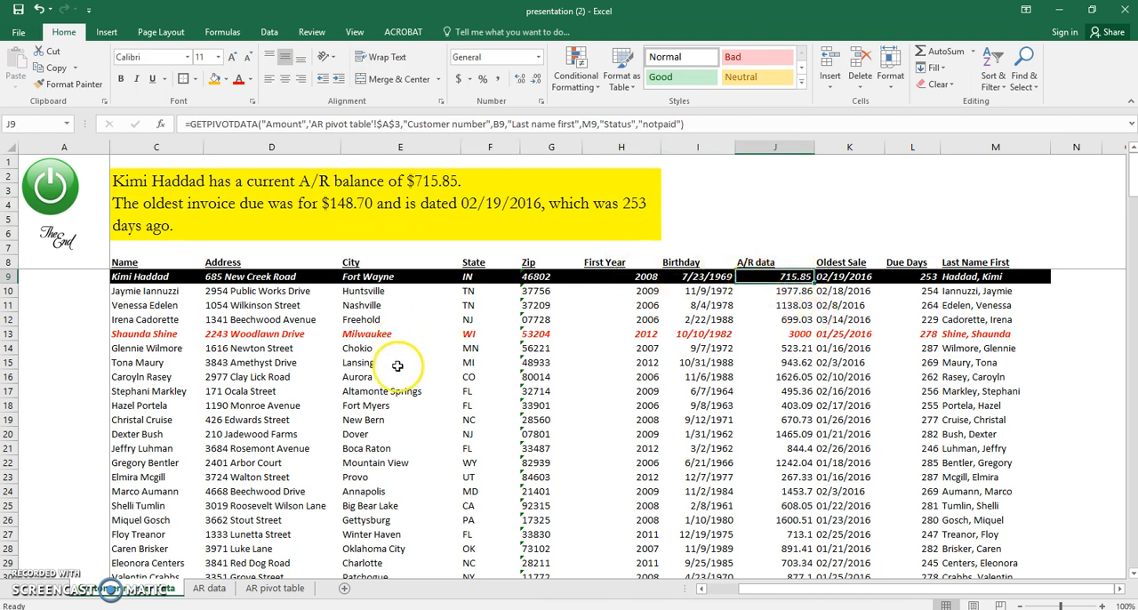
Return to the AR data sheet and replace the customer number criterion in A3 with a different customer number.
{"action": "left_click", "coordinate": [213, 589]}
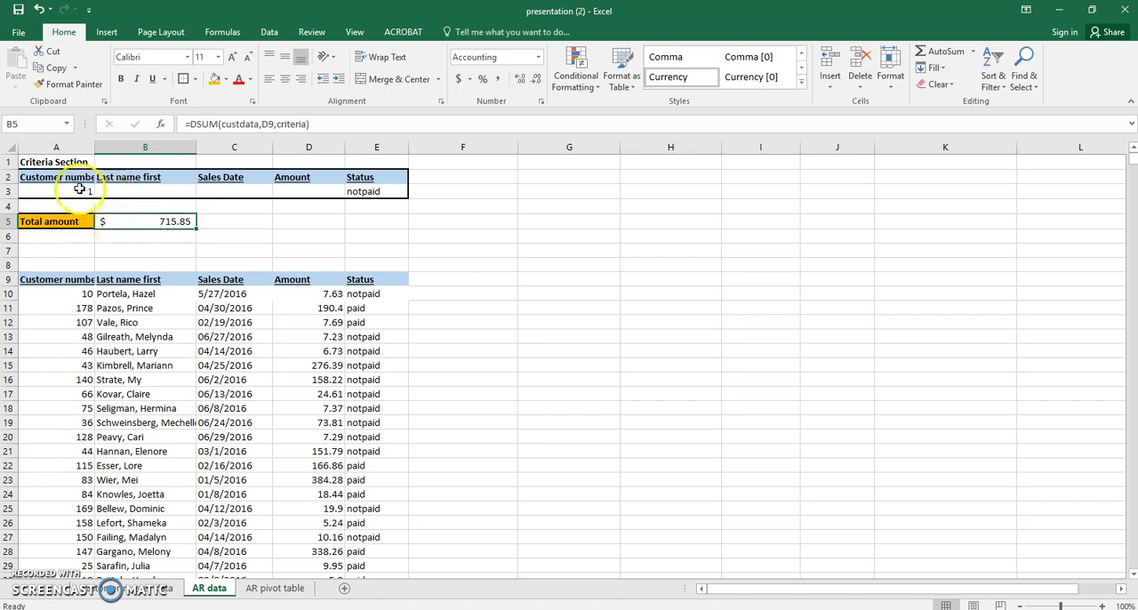
{"action": "left_click", "coordinate": [80, 189]}
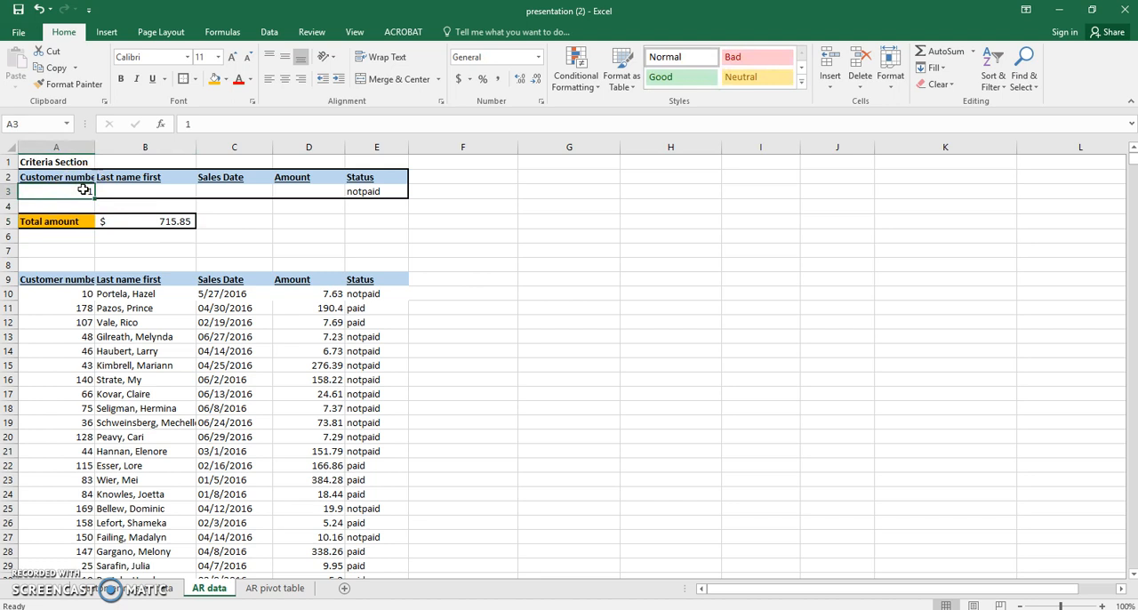
{"action": "type", "text": "5"}
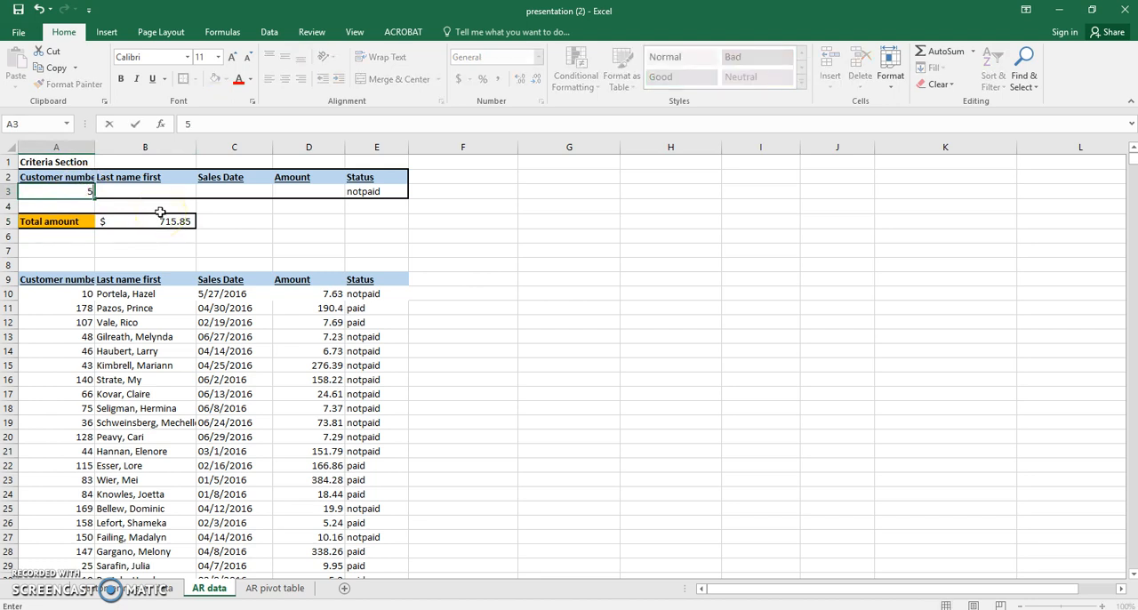
{"action": "key", "text": "Return"}
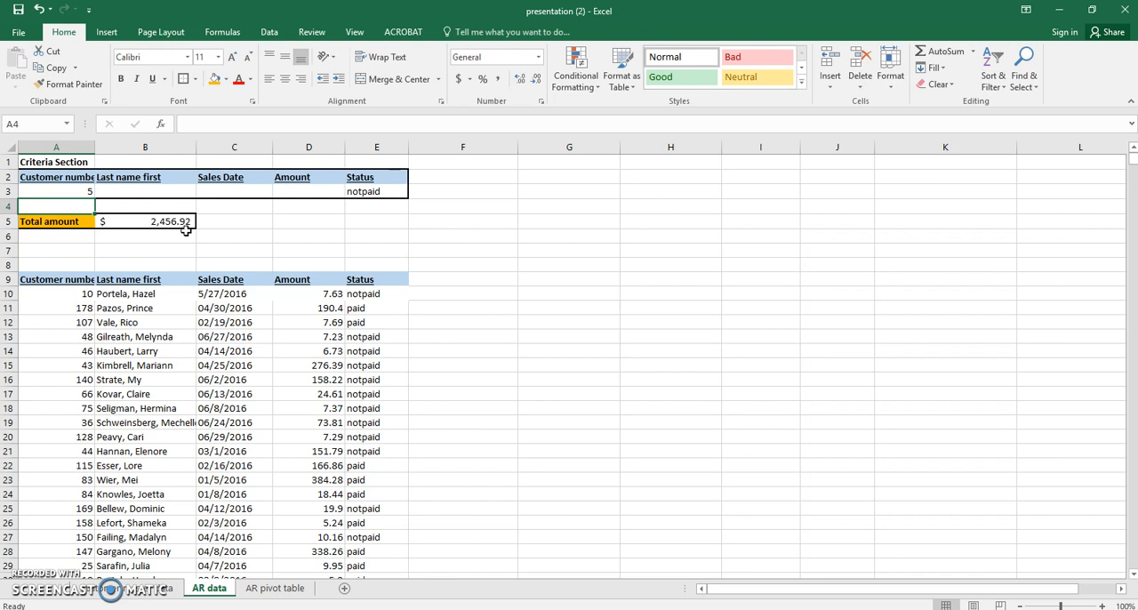
{"action": "left_click", "coordinate": [208, 244]}
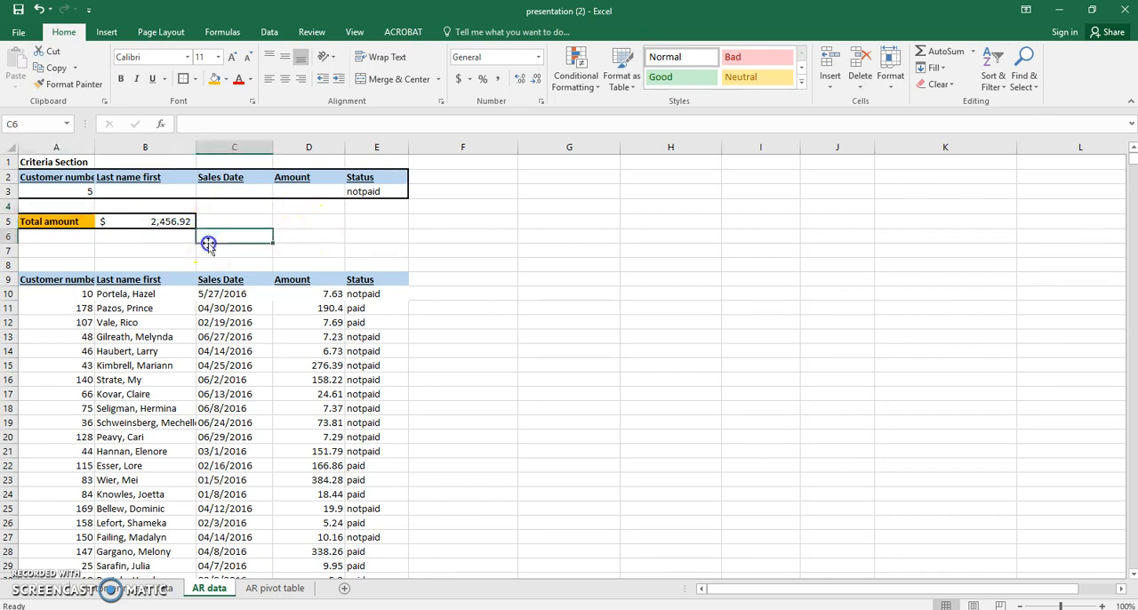